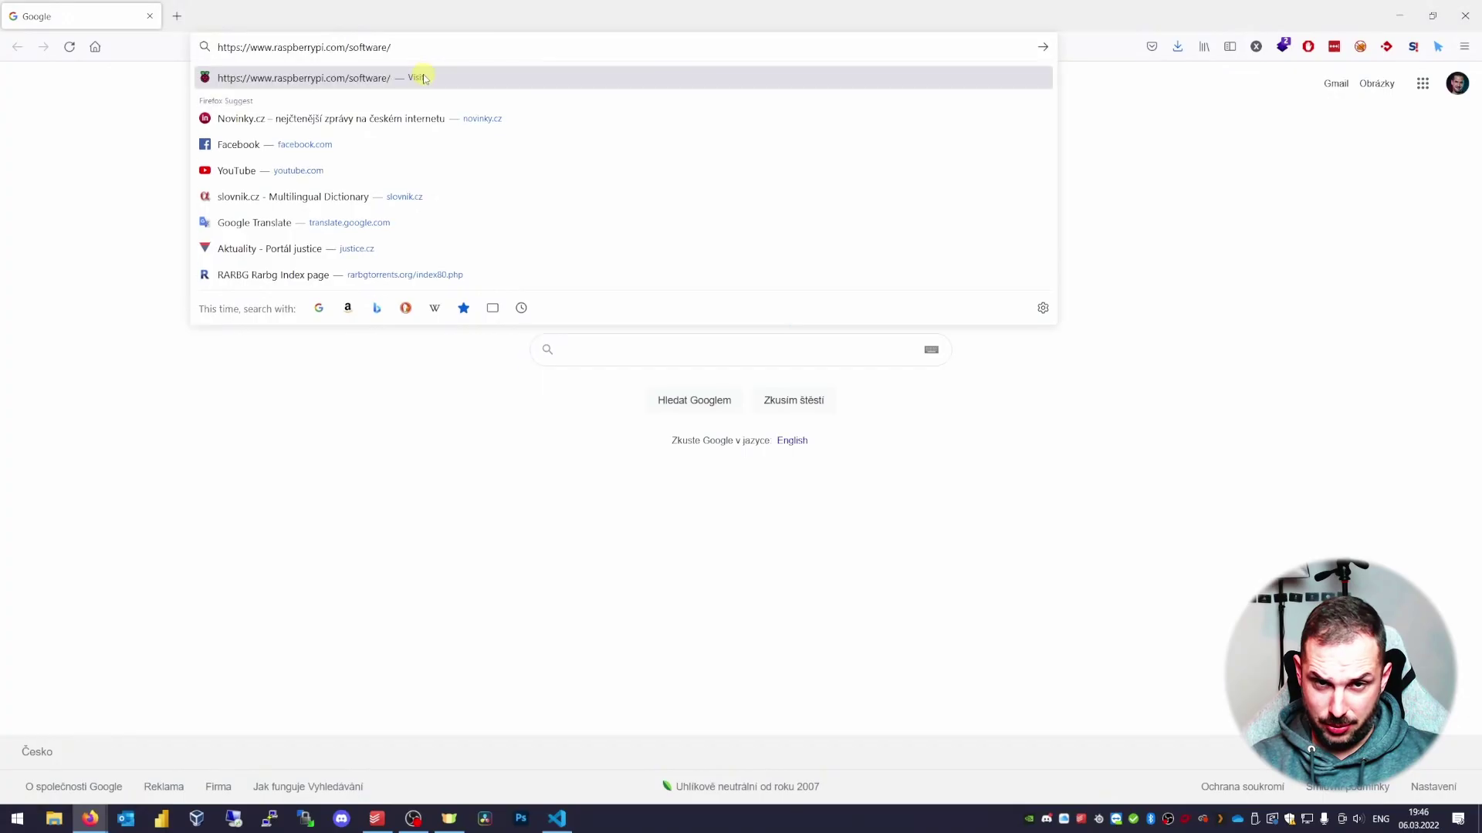
# Download imager_1.7.1.exe for Windows from the Raspberry Pi software page and run the installer
pyautogui.click(423, 78)
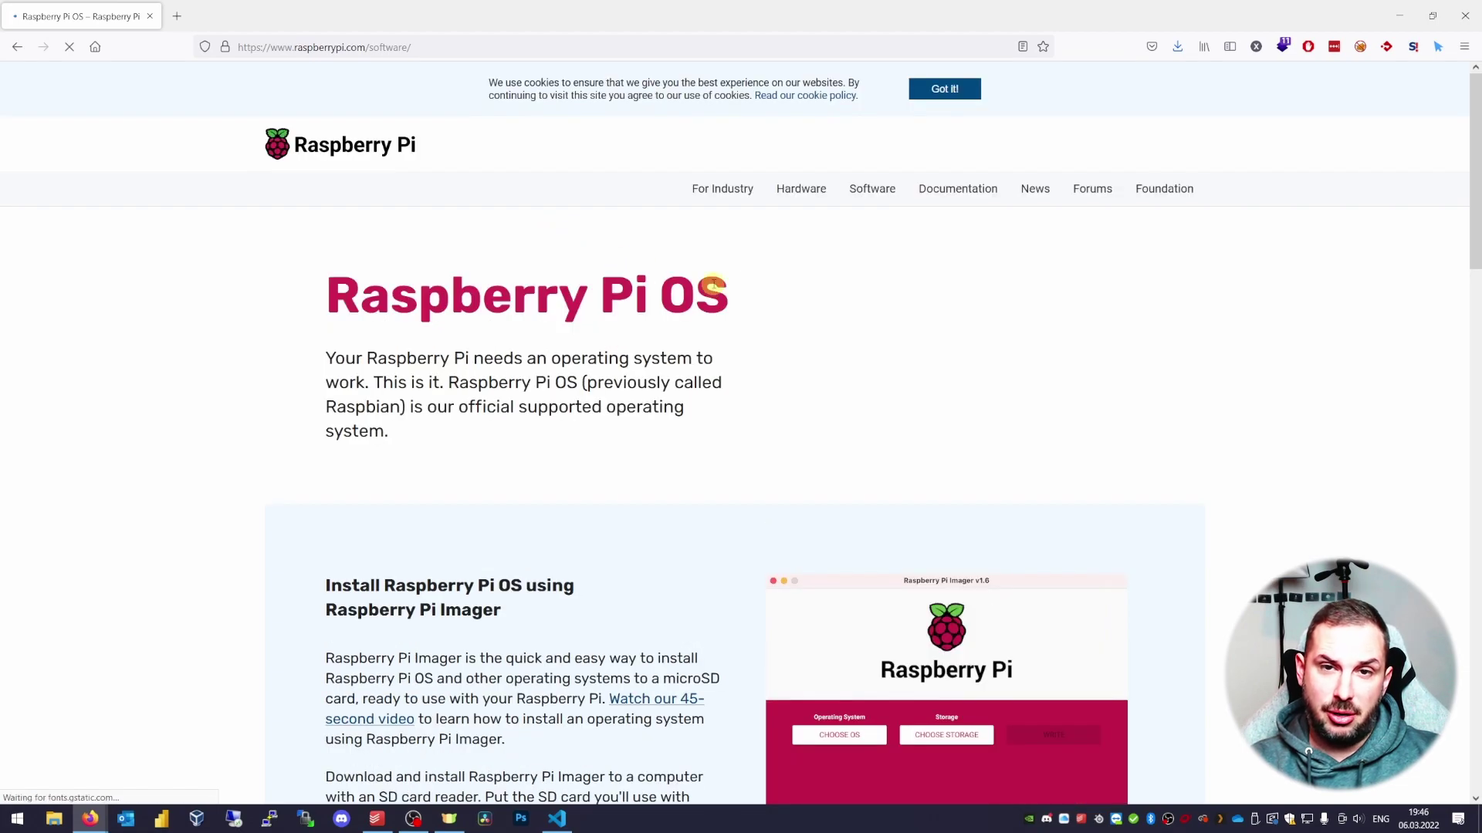
pyautogui.scroll(-4, 771, 264)
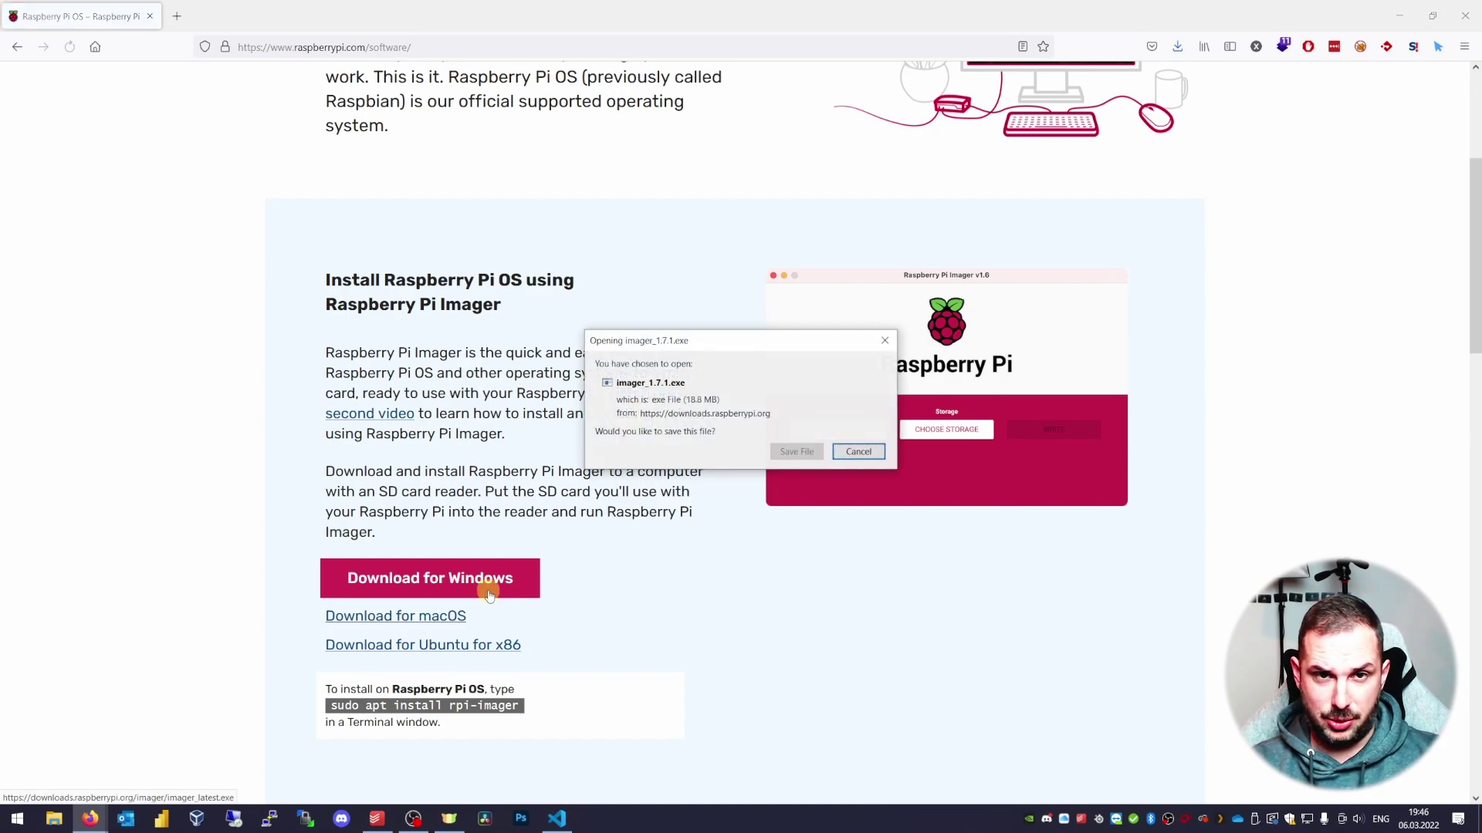
pyautogui.click(798, 453)
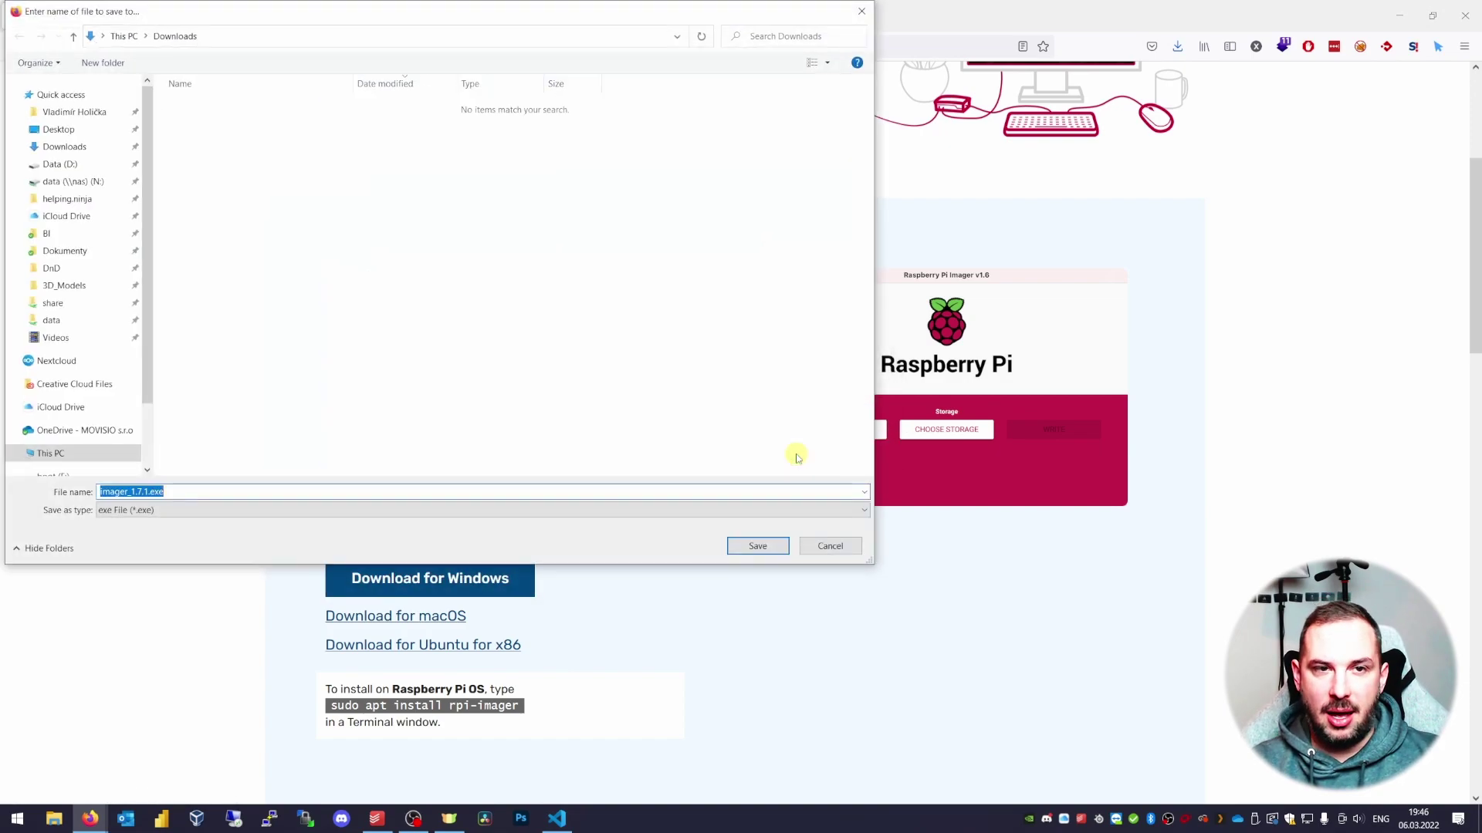
pyautogui.click(756, 547)
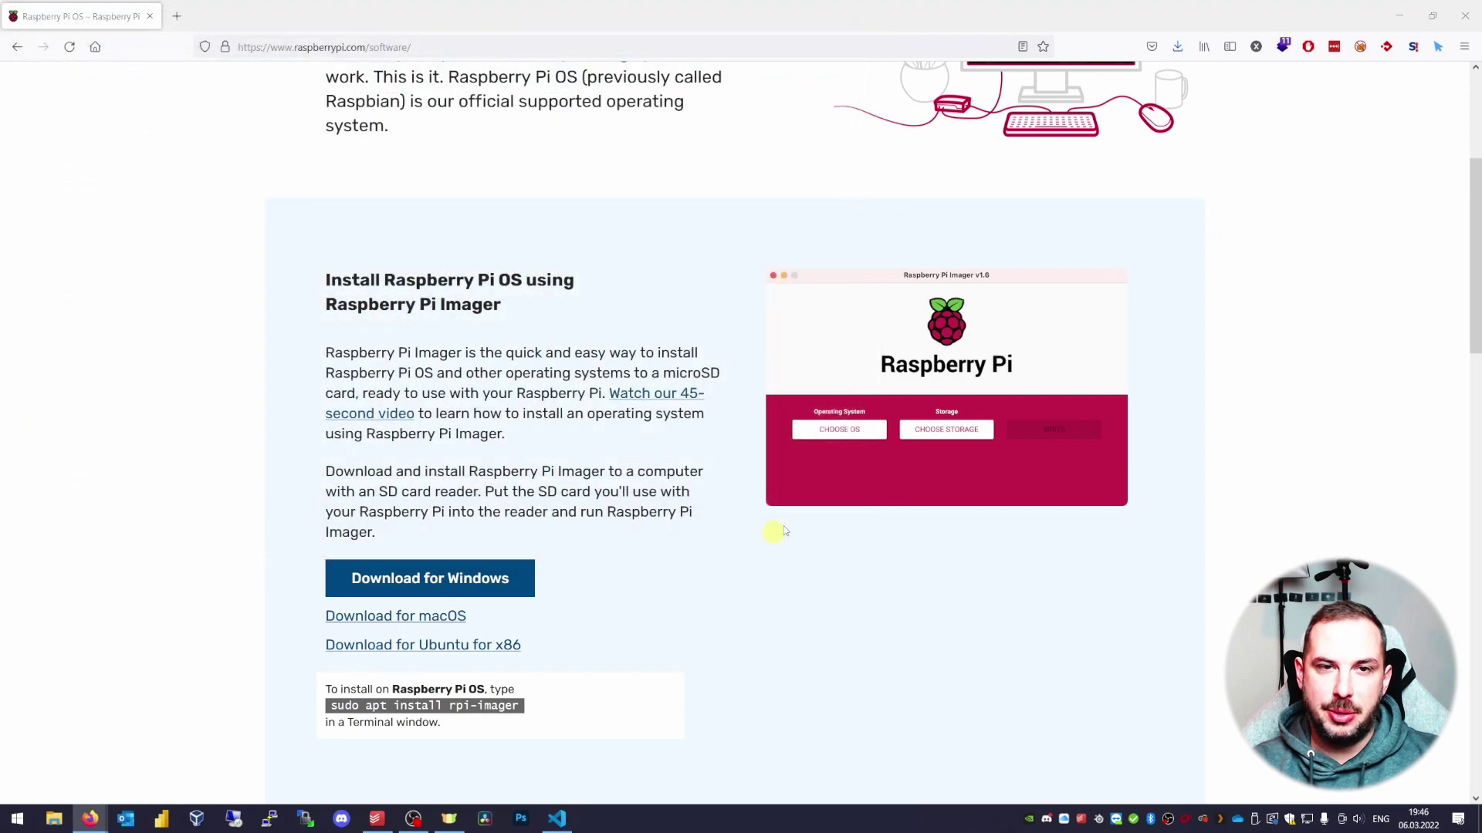
pyautogui.click(1178, 48)
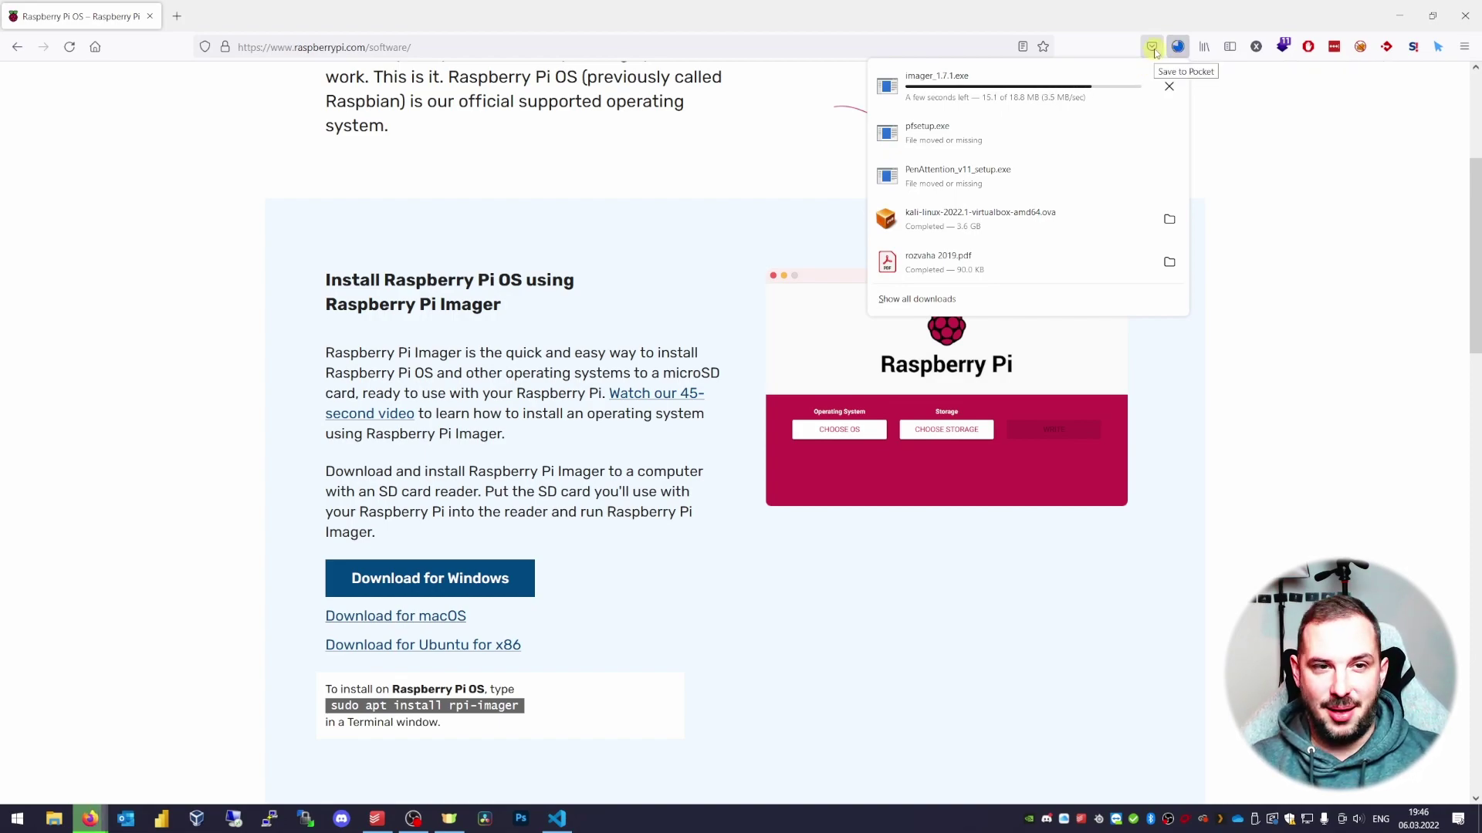
pyautogui.click(979, 81)
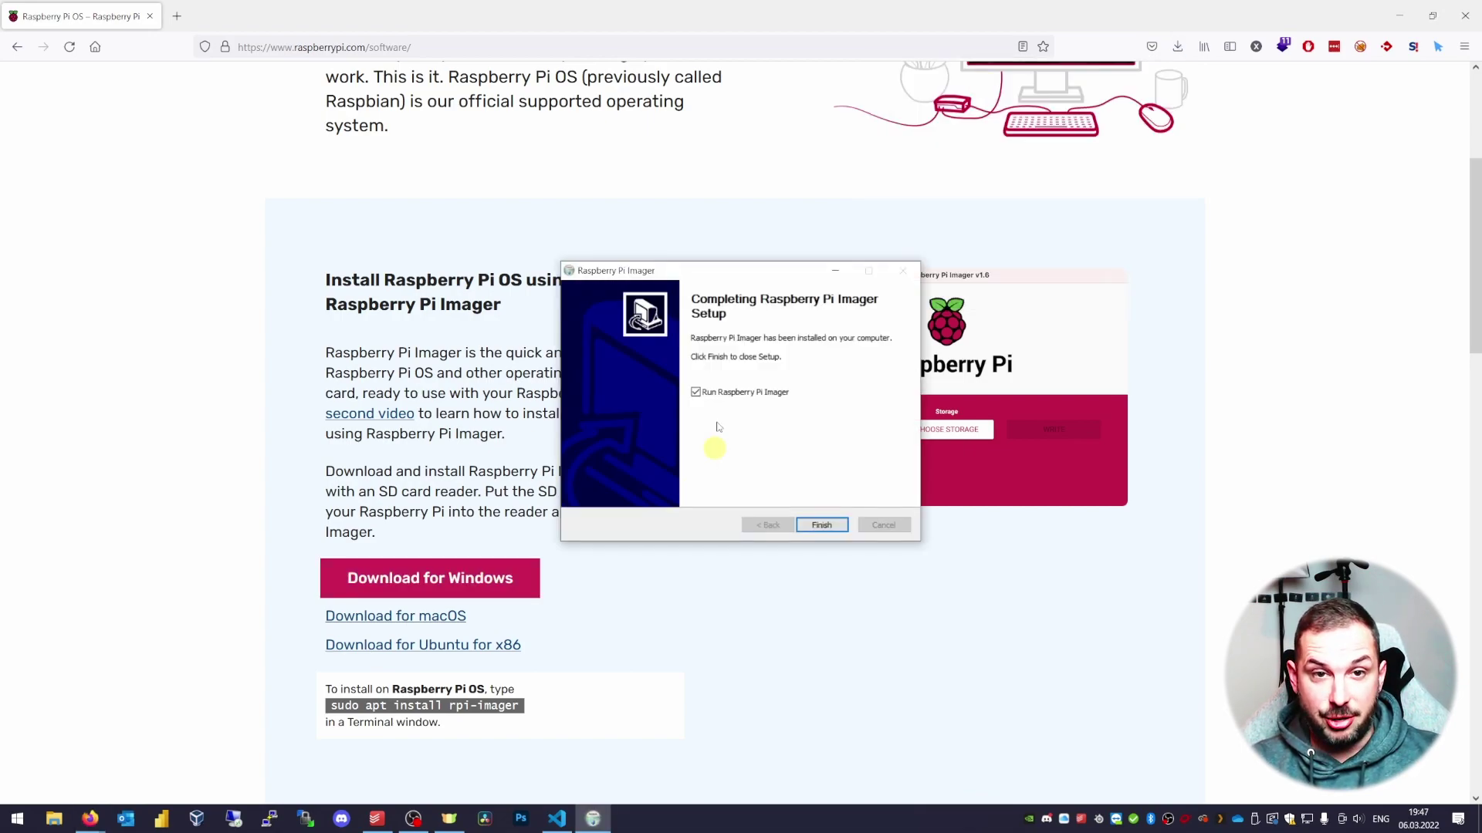
# Finish setup to launch Raspberry Pi Imager v1.7.1 and show its operating system list
pyautogui.click(821, 524)
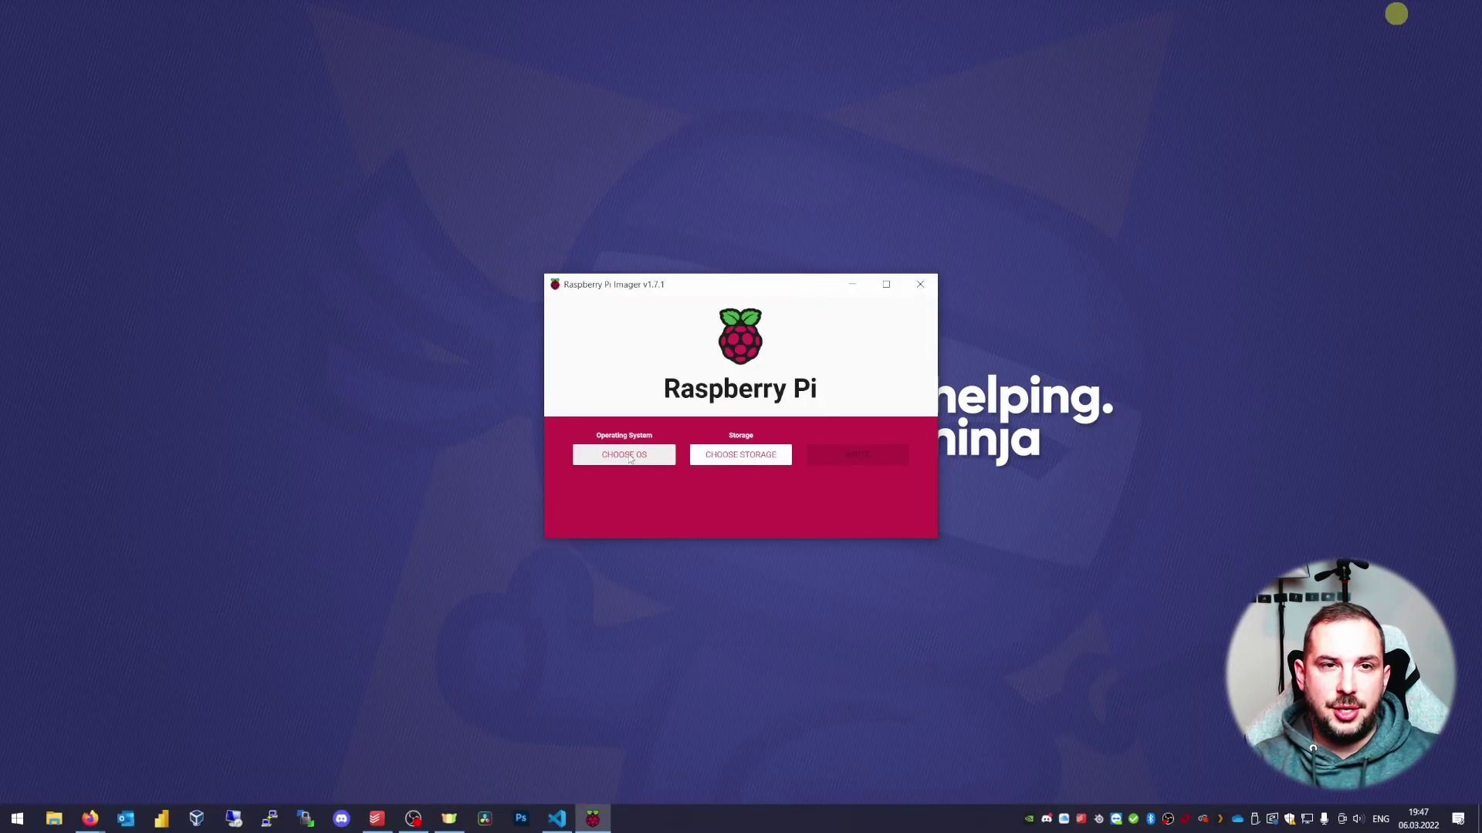
pyautogui.click(629, 457)
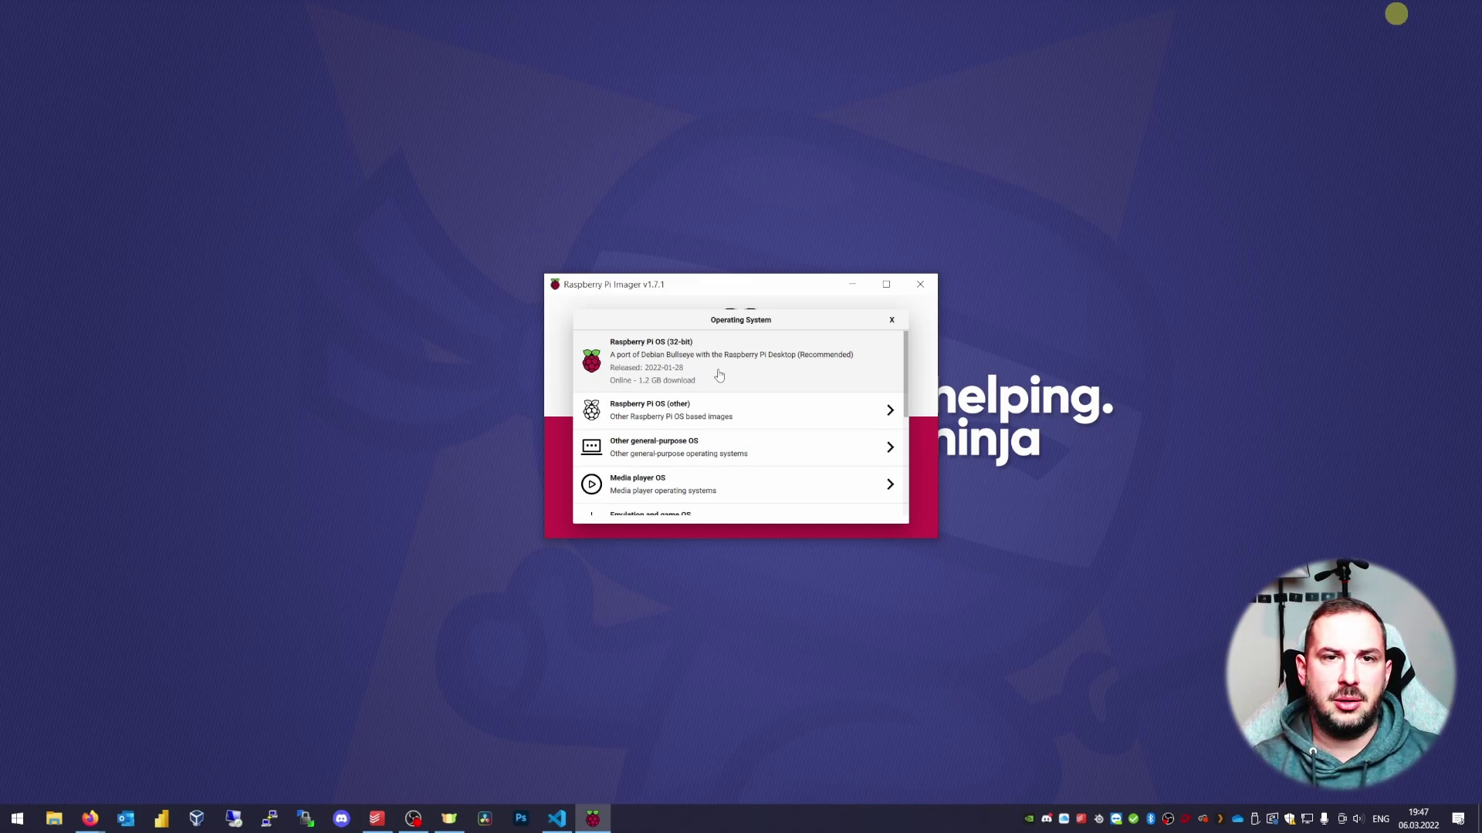
# Choose the 64-bit Raspberry Pi OS image from the Raspberry Pi OS (other) list
pyautogui.click(734, 414)
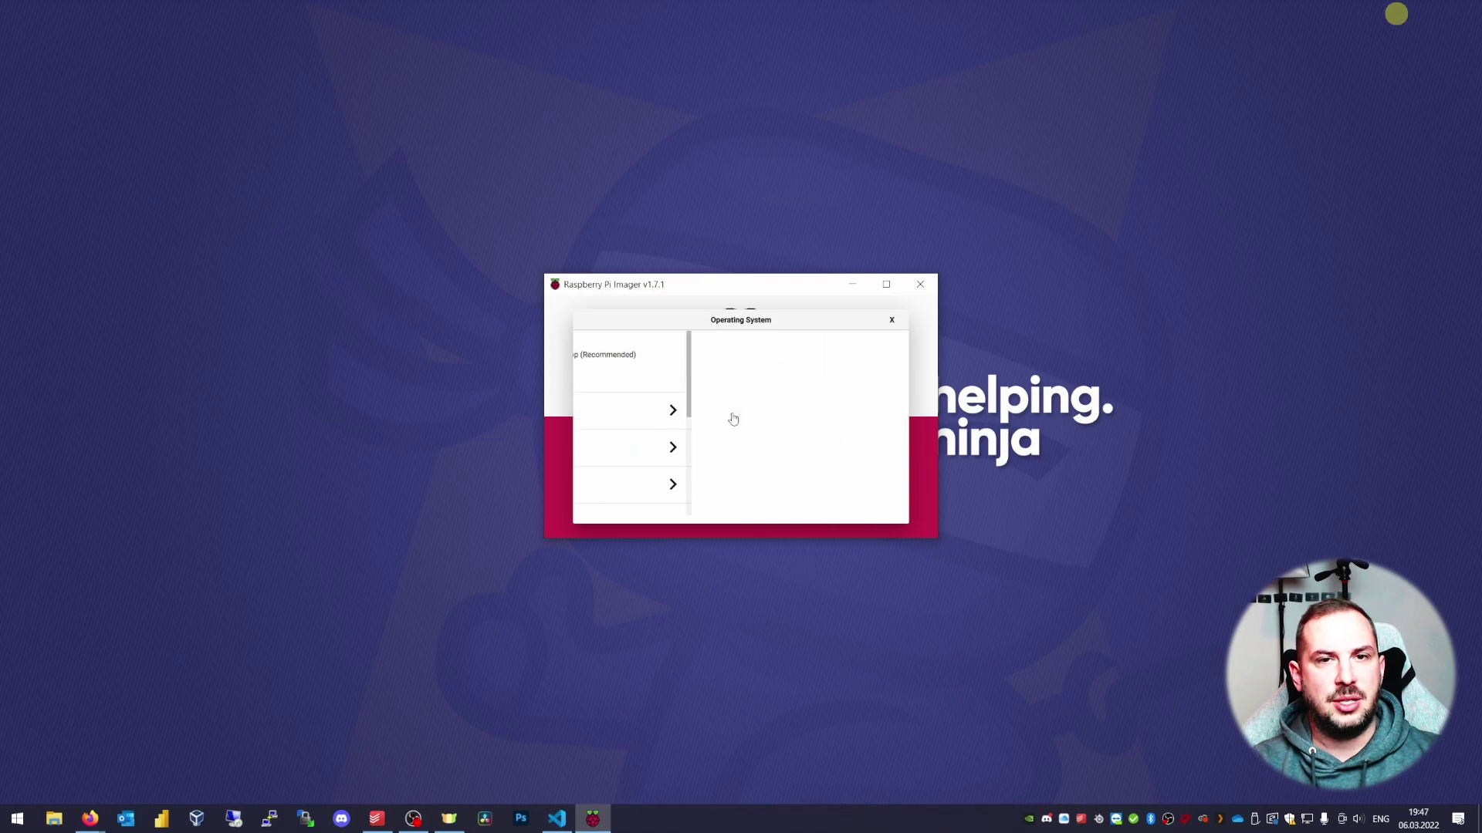
pyautogui.scroll(-2, 737, 417)
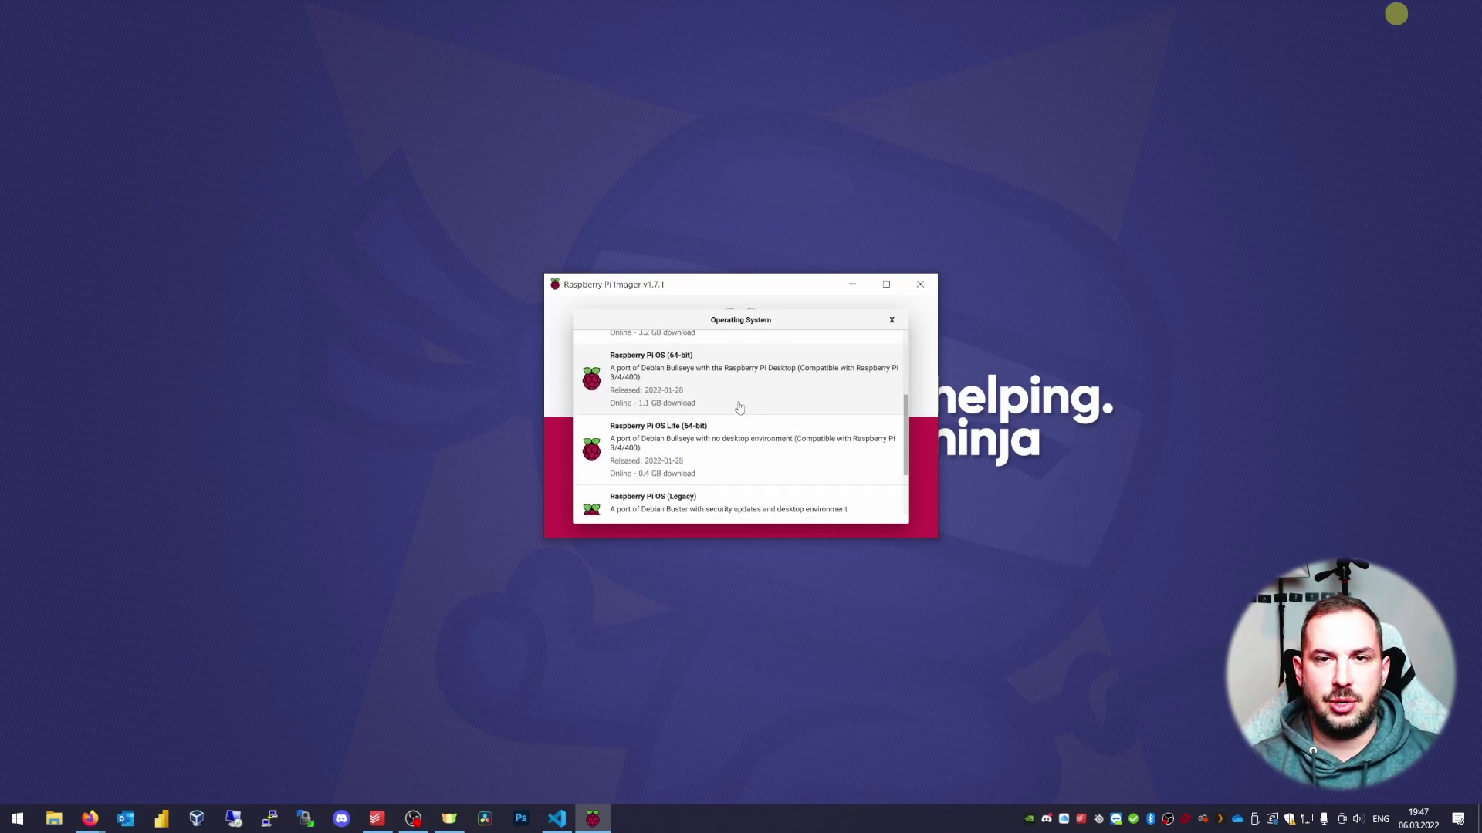
pyautogui.click(733, 386)
pyautogui.click(778, 455)
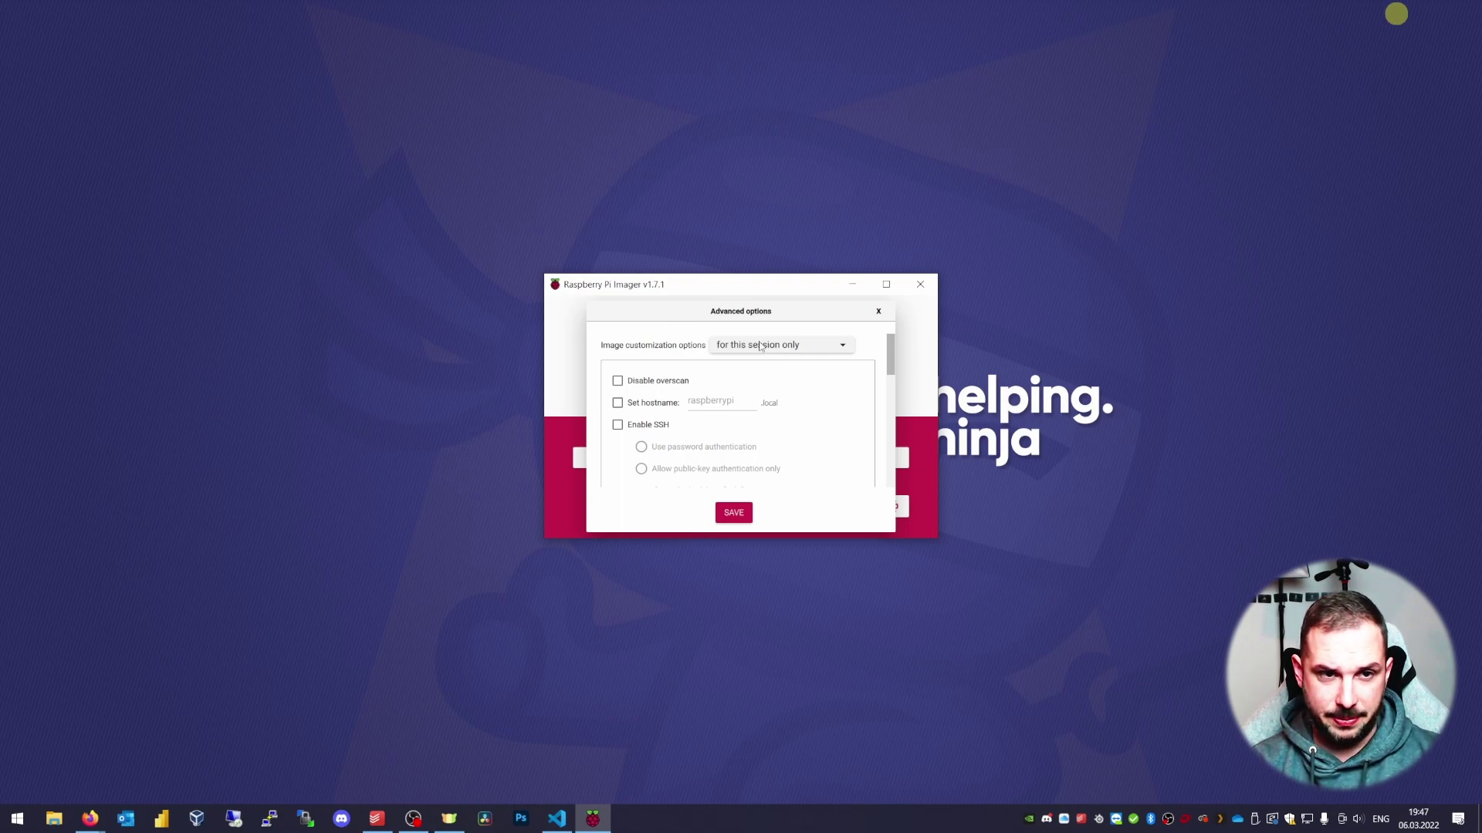
# Disable overscan and set the hostname to pi
pyautogui.click(647, 387)
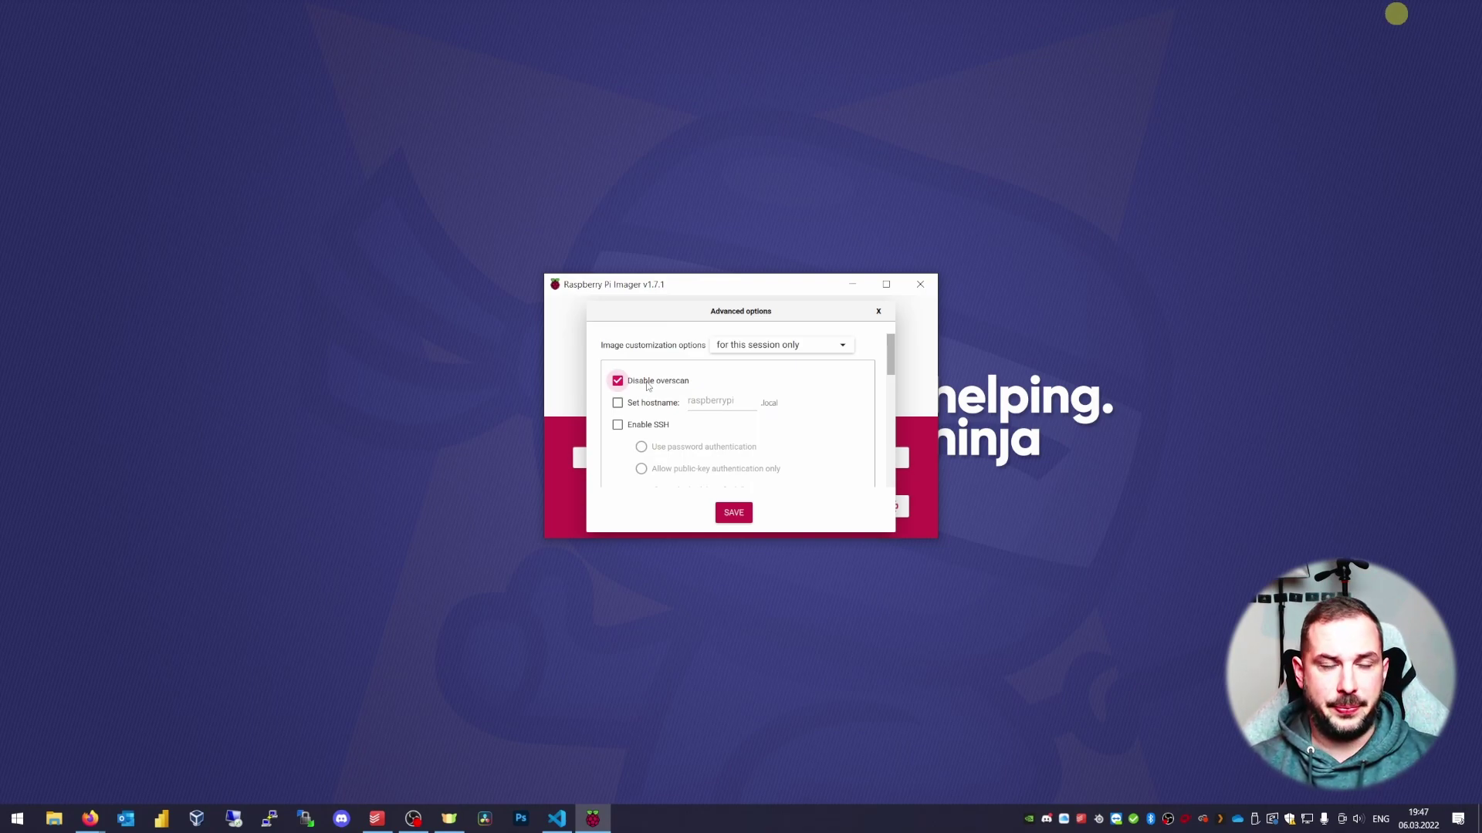
pyautogui.click(653, 407)
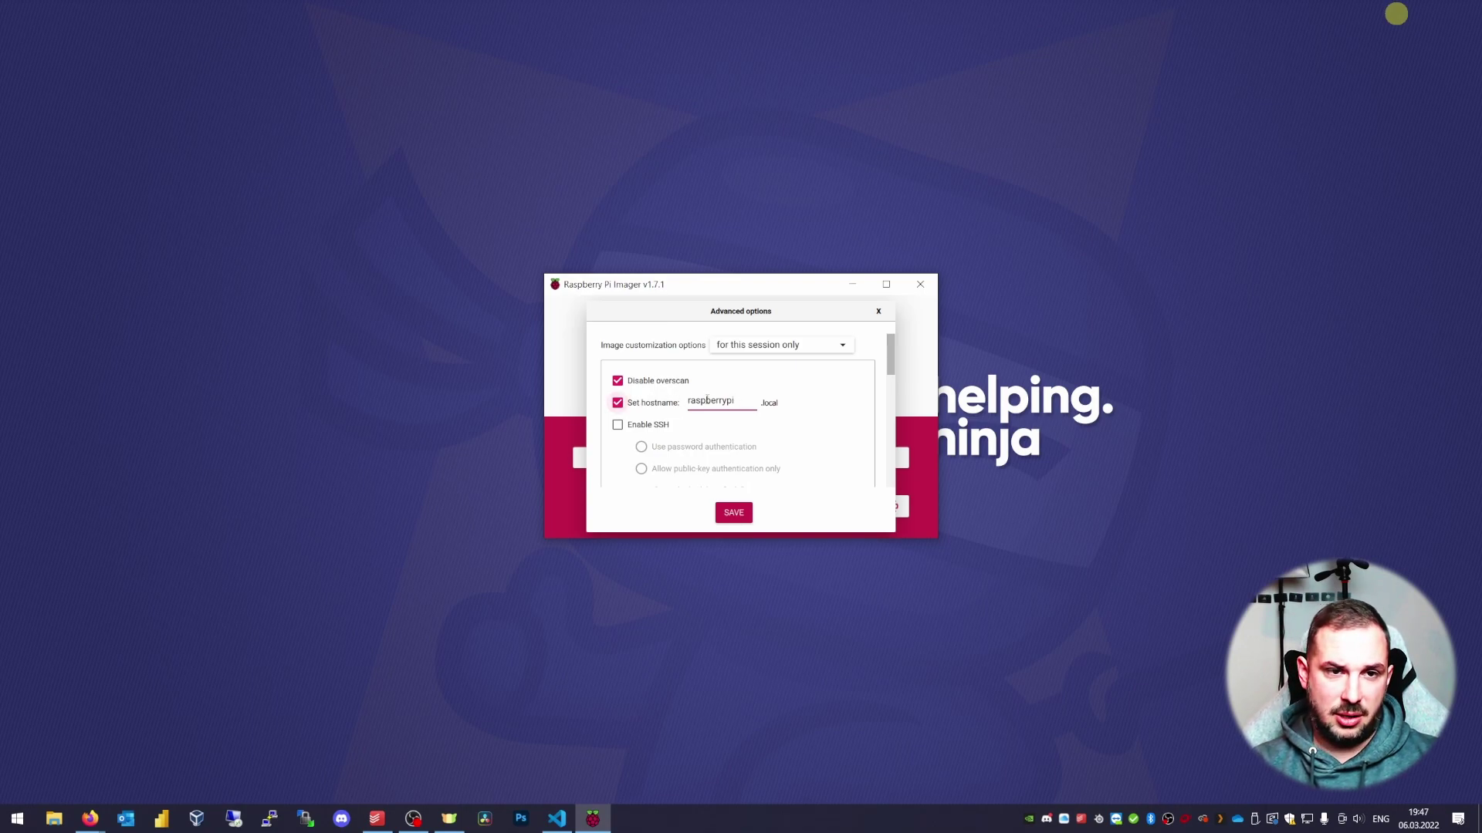
pyautogui.press('Right')
pyautogui.press('Right')
pyautogui.press('Right')
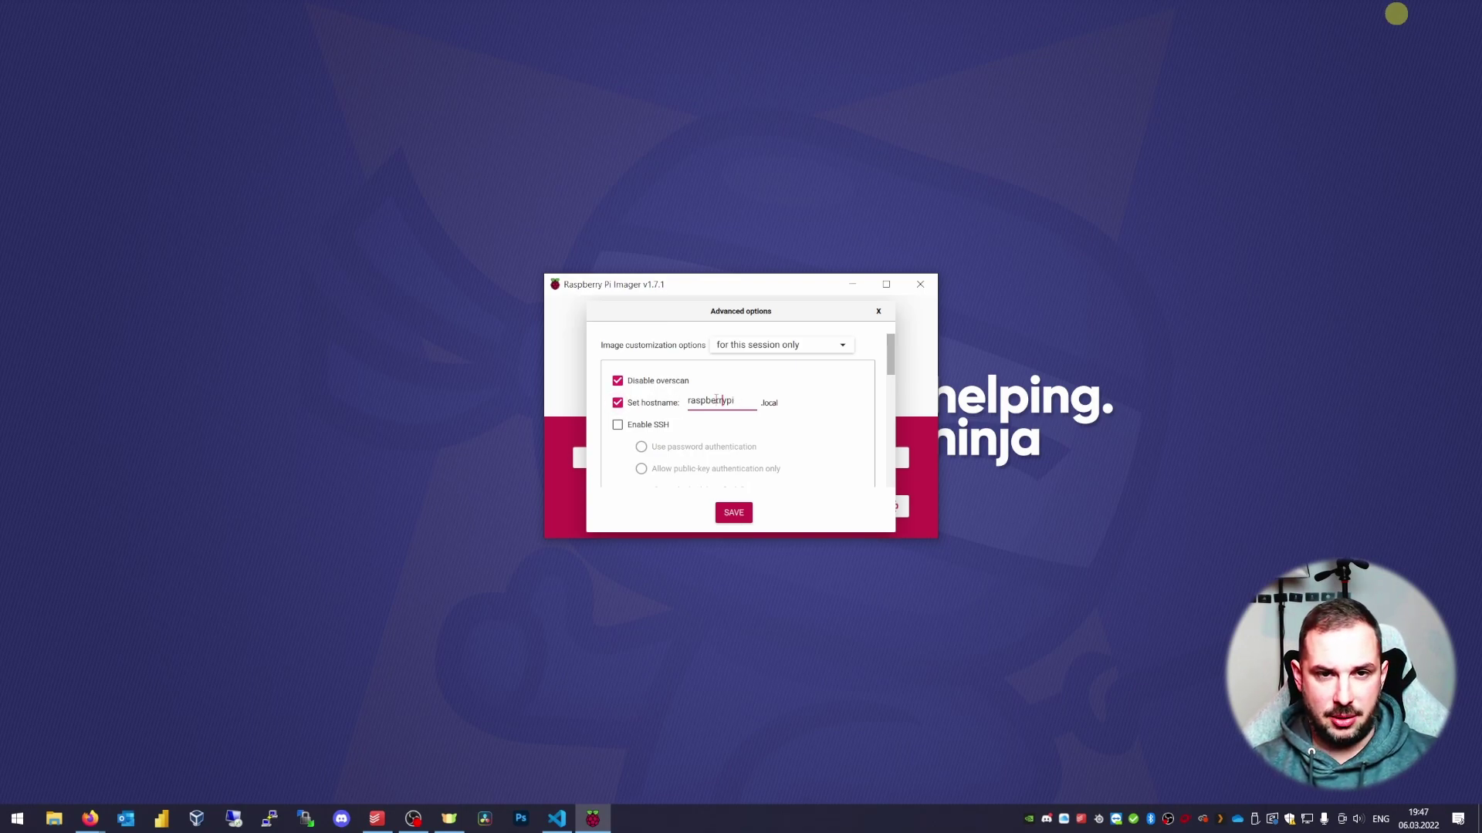
pyautogui.press('BackSpace')
pyautogui.press('BackSpace')
pyautogui.press('BackSpace')
pyautogui.press('BackSpace')
pyautogui.press('BackSpace')
pyautogui.press('BackSpace')
pyautogui.press('BackSpace')
pyautogui.press('BackSpace')
pyautogui.press('BackSpace')
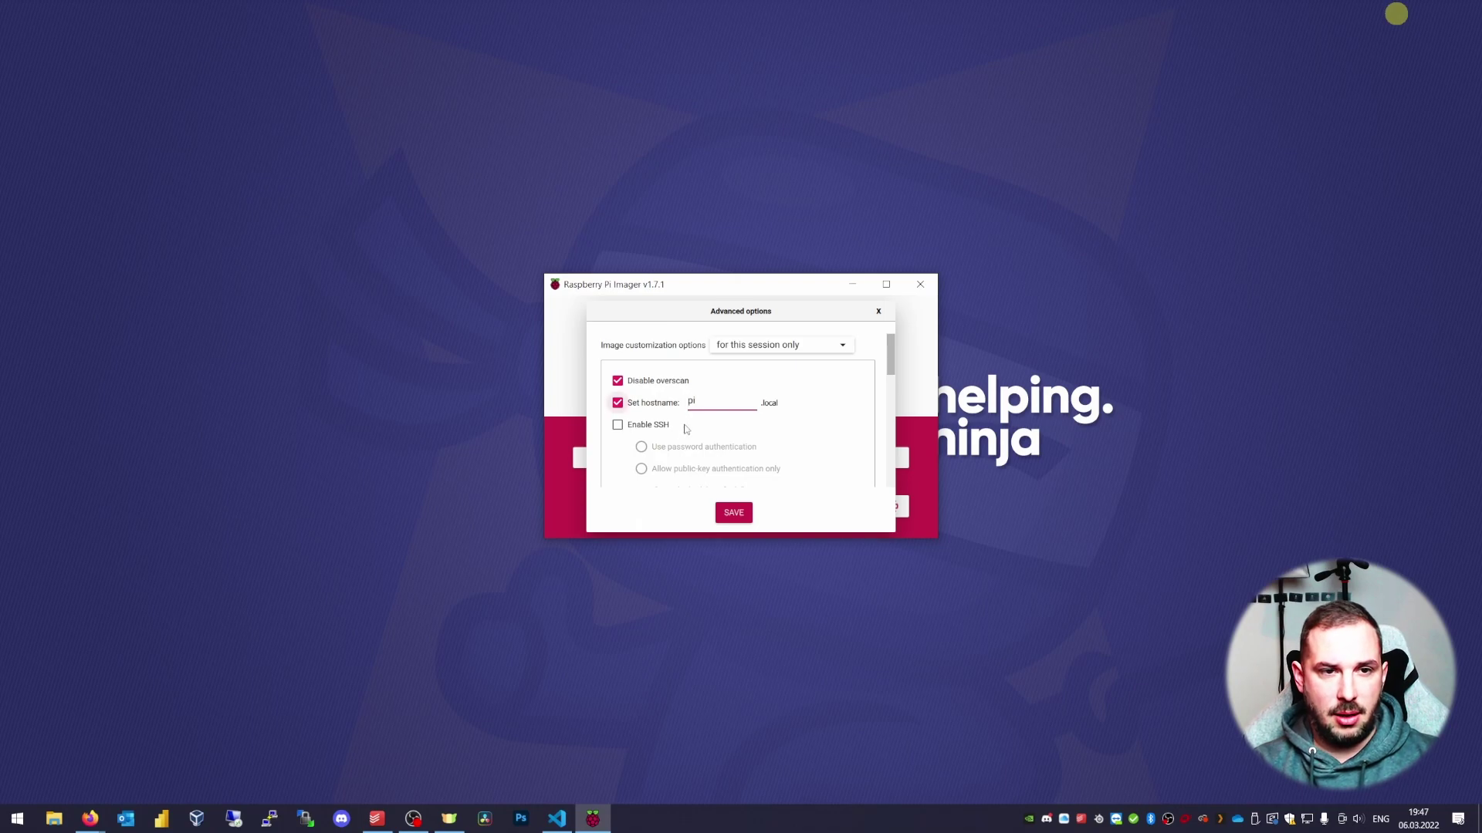
# Enable SSH with password authentication and enter the username pi and its password
pyautogui.click(654, 431)
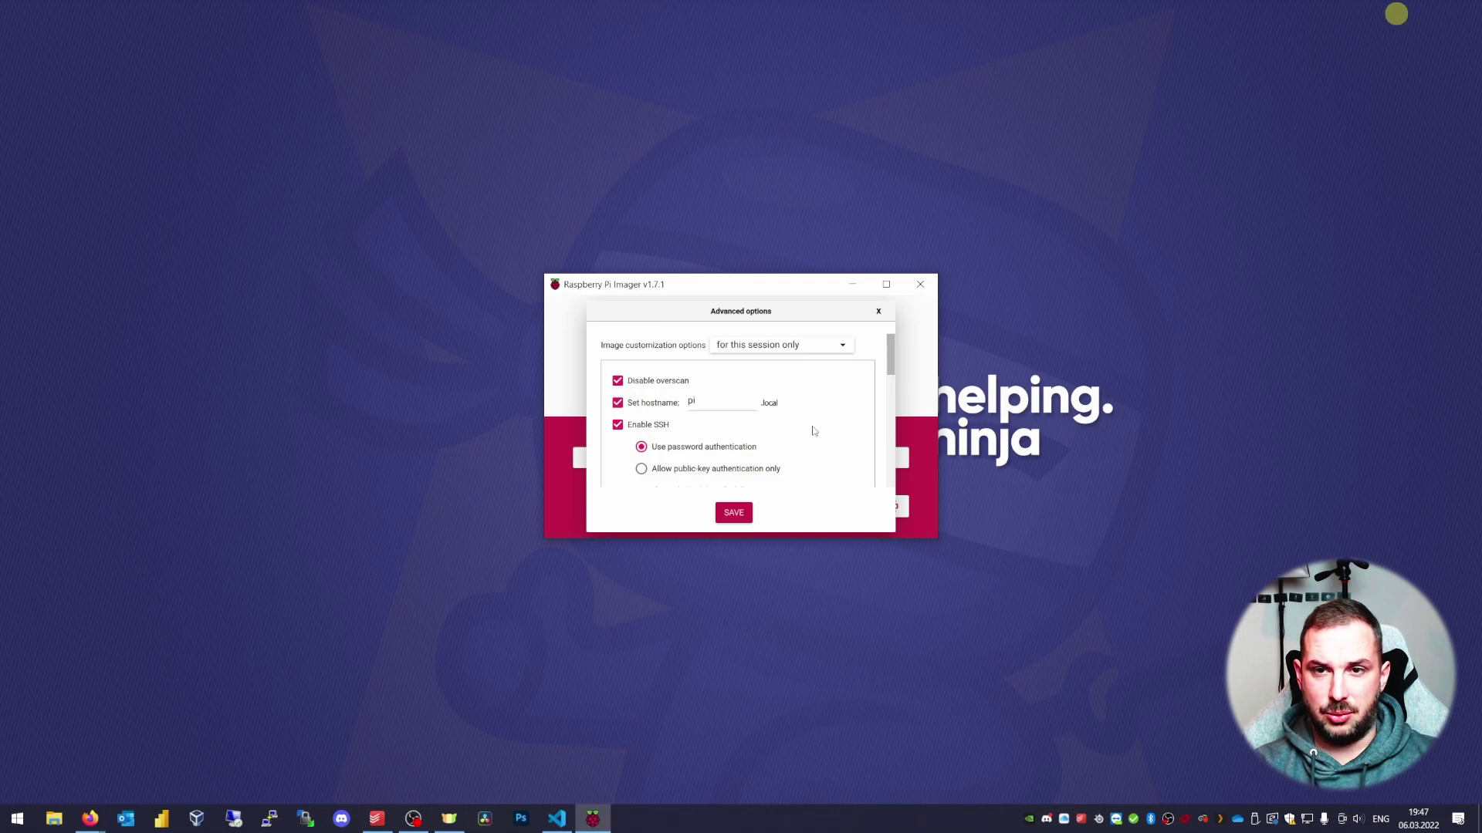
pyautogui.scroll(-2, 812, 431)
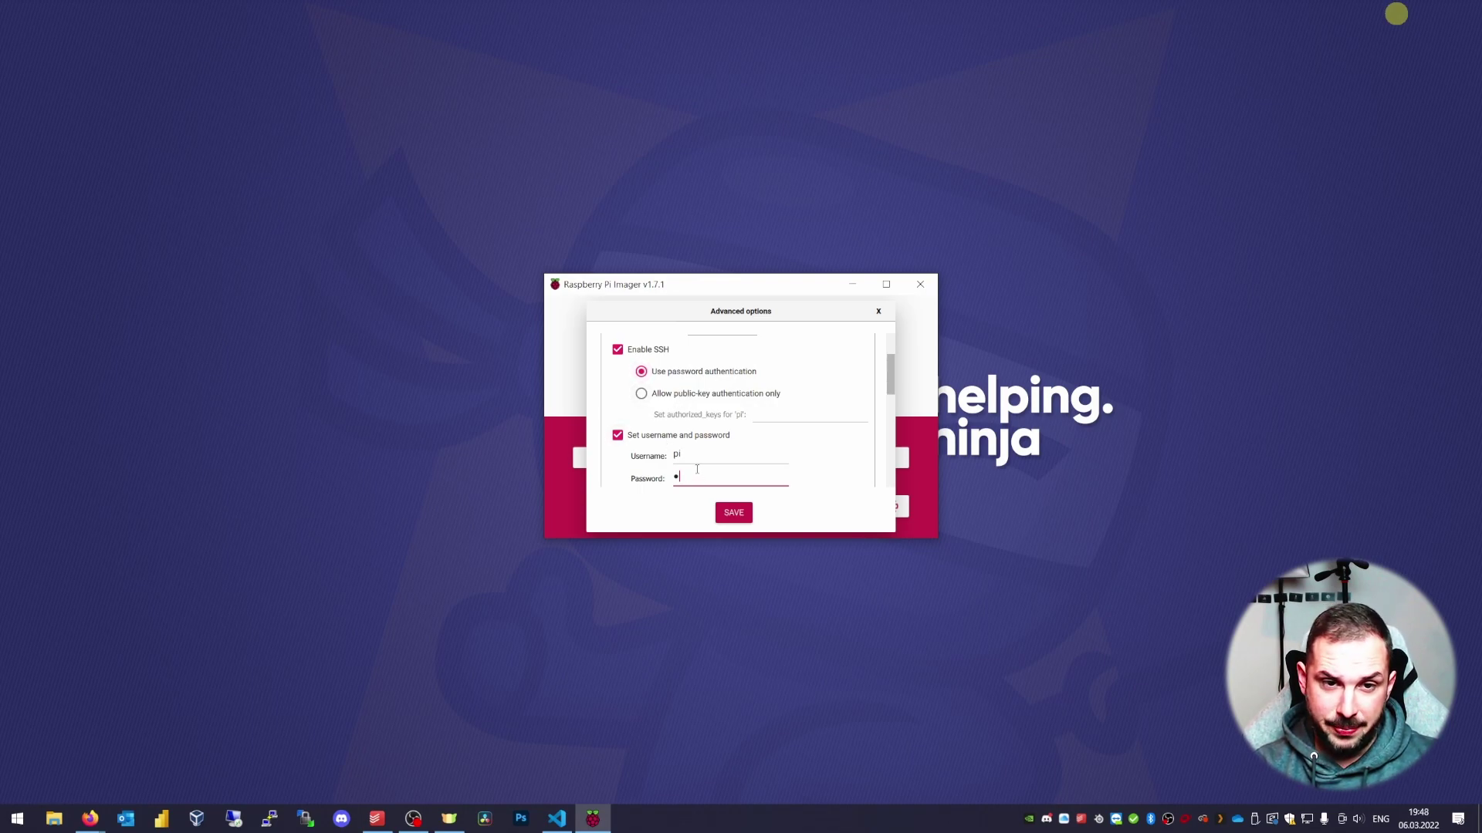
pyautogui.write('a')
pyautogui.scroll(-1, 707, 462)
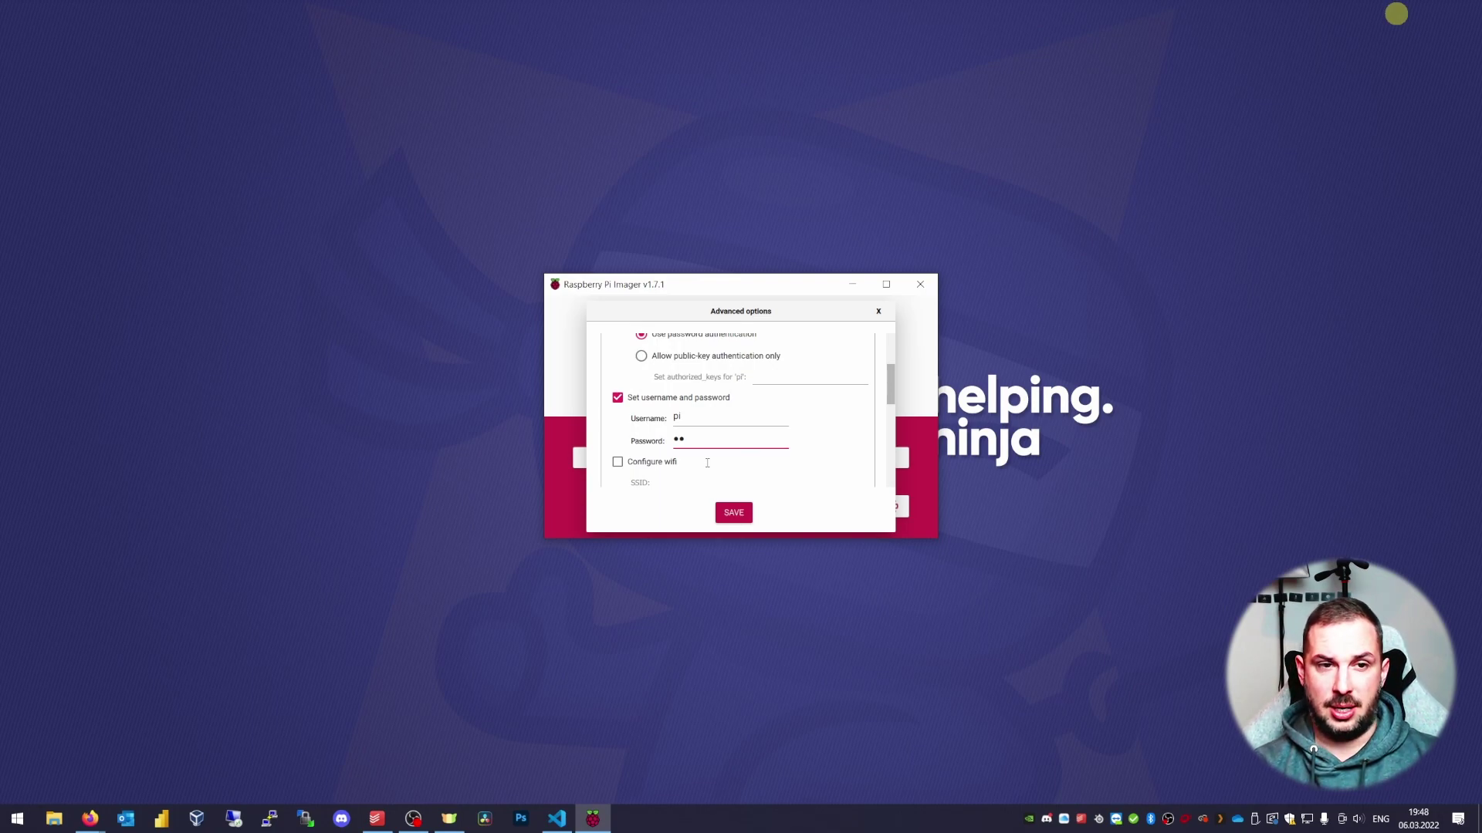
pyautogui.scroll(-3, 707, 463)
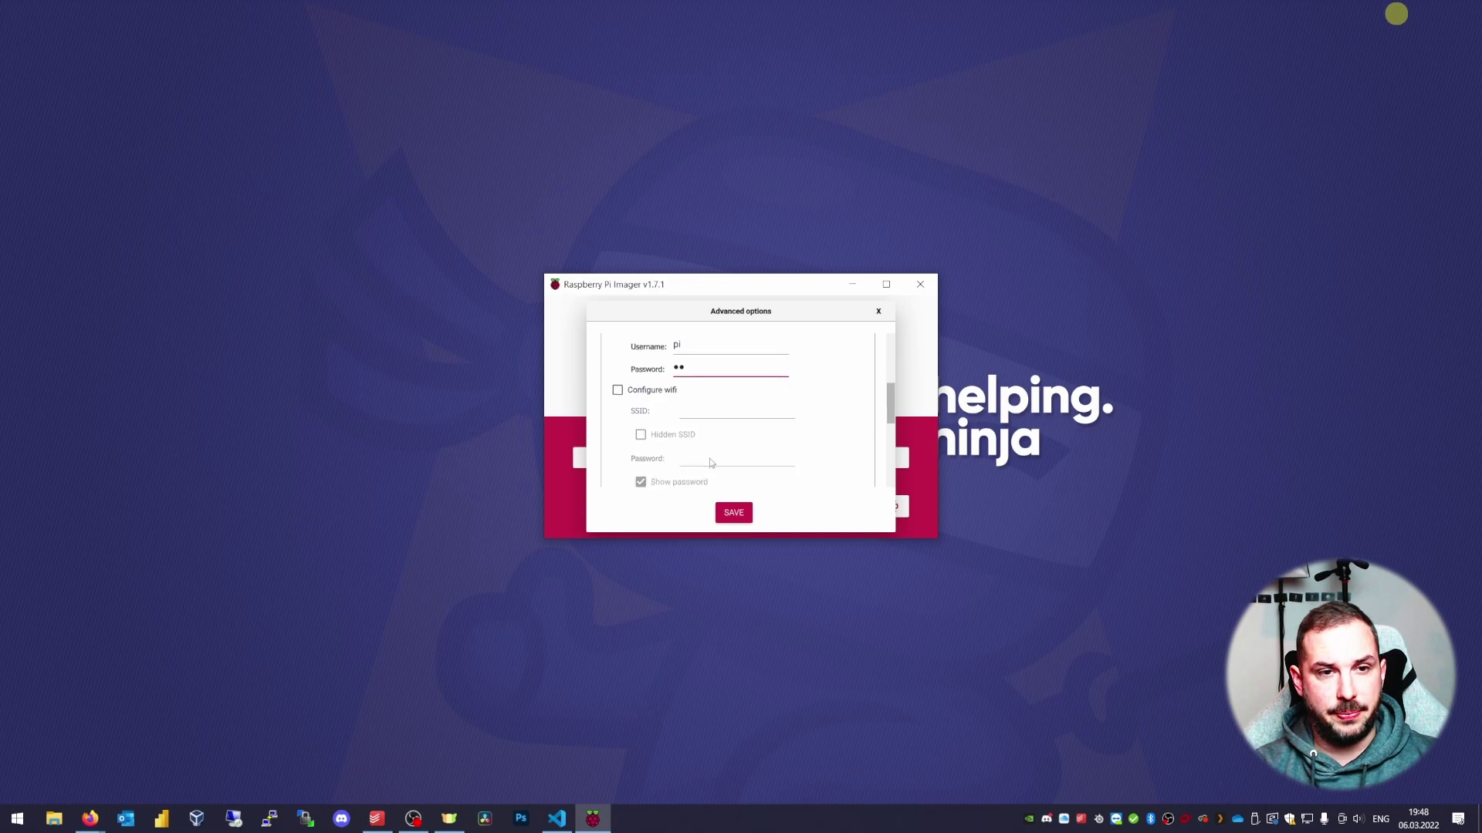
# Turn on Wi-Fi setup with network name NSFW and paste in the Wi-Fi password
pyautogui.click(632, 376)
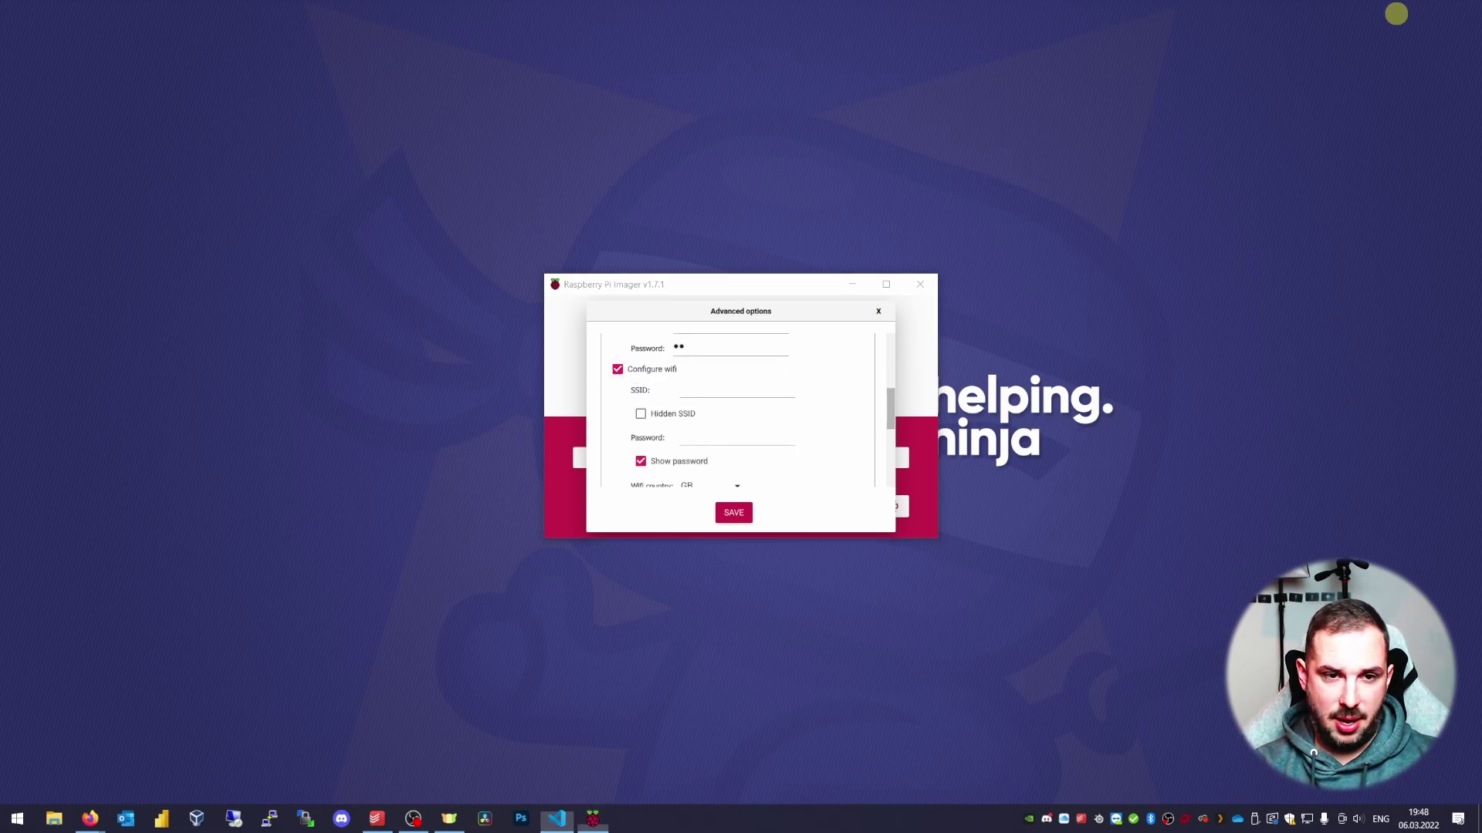
pyautogui.click(727, 396)
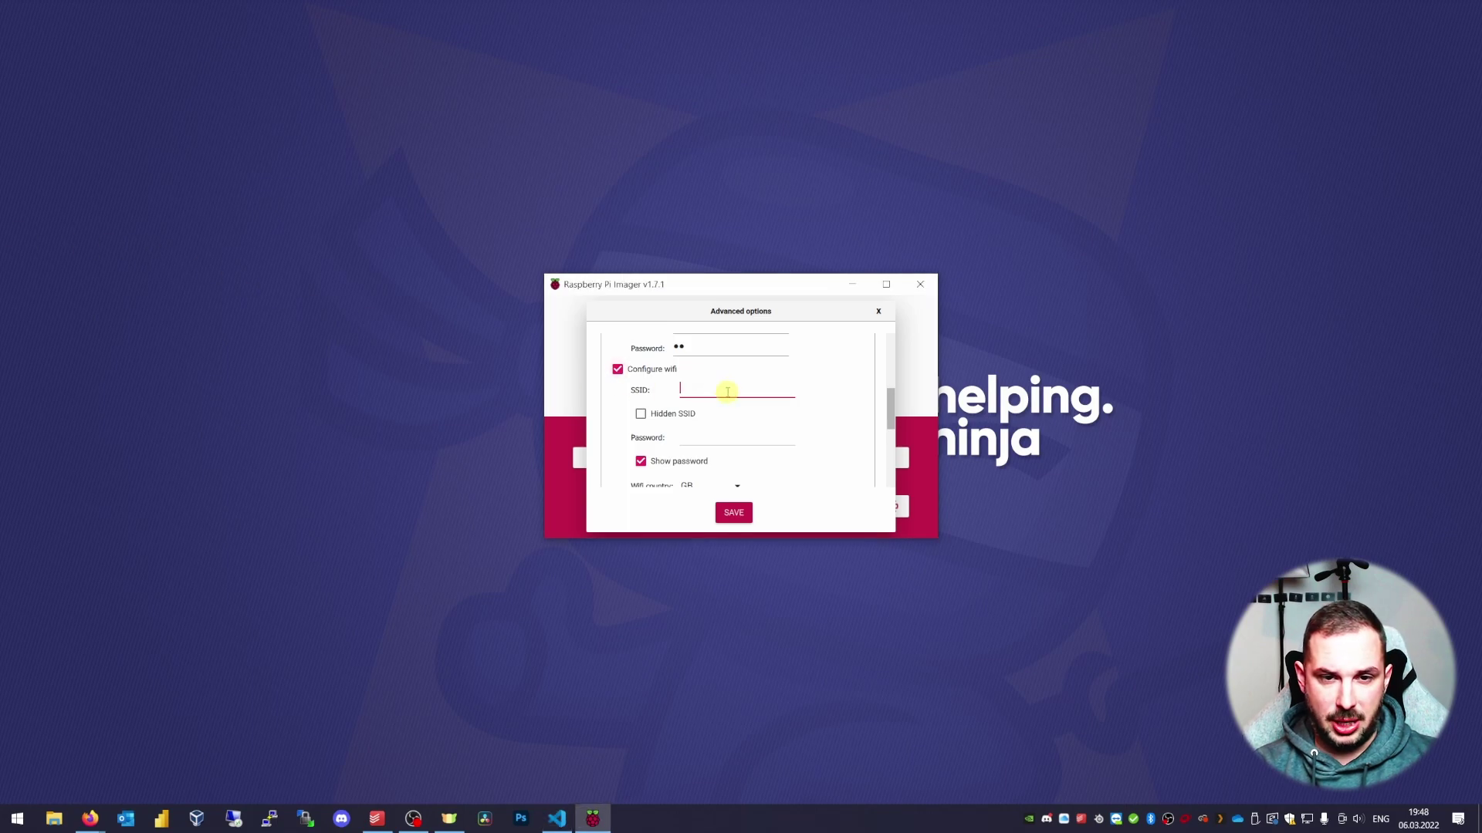
pyautogui.write('NSFW')
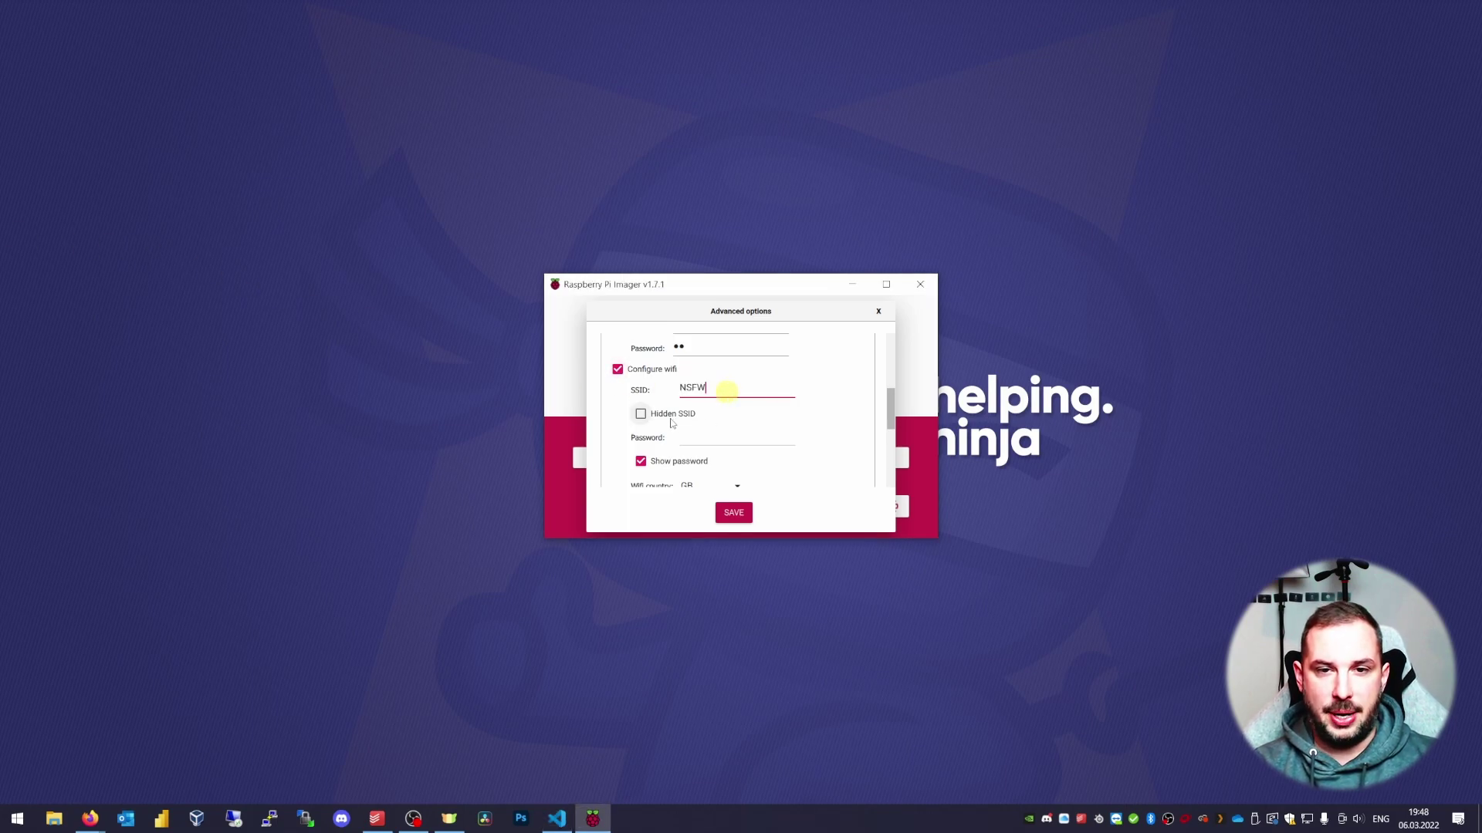
pyautogui.scroll(-2, 727, 392)
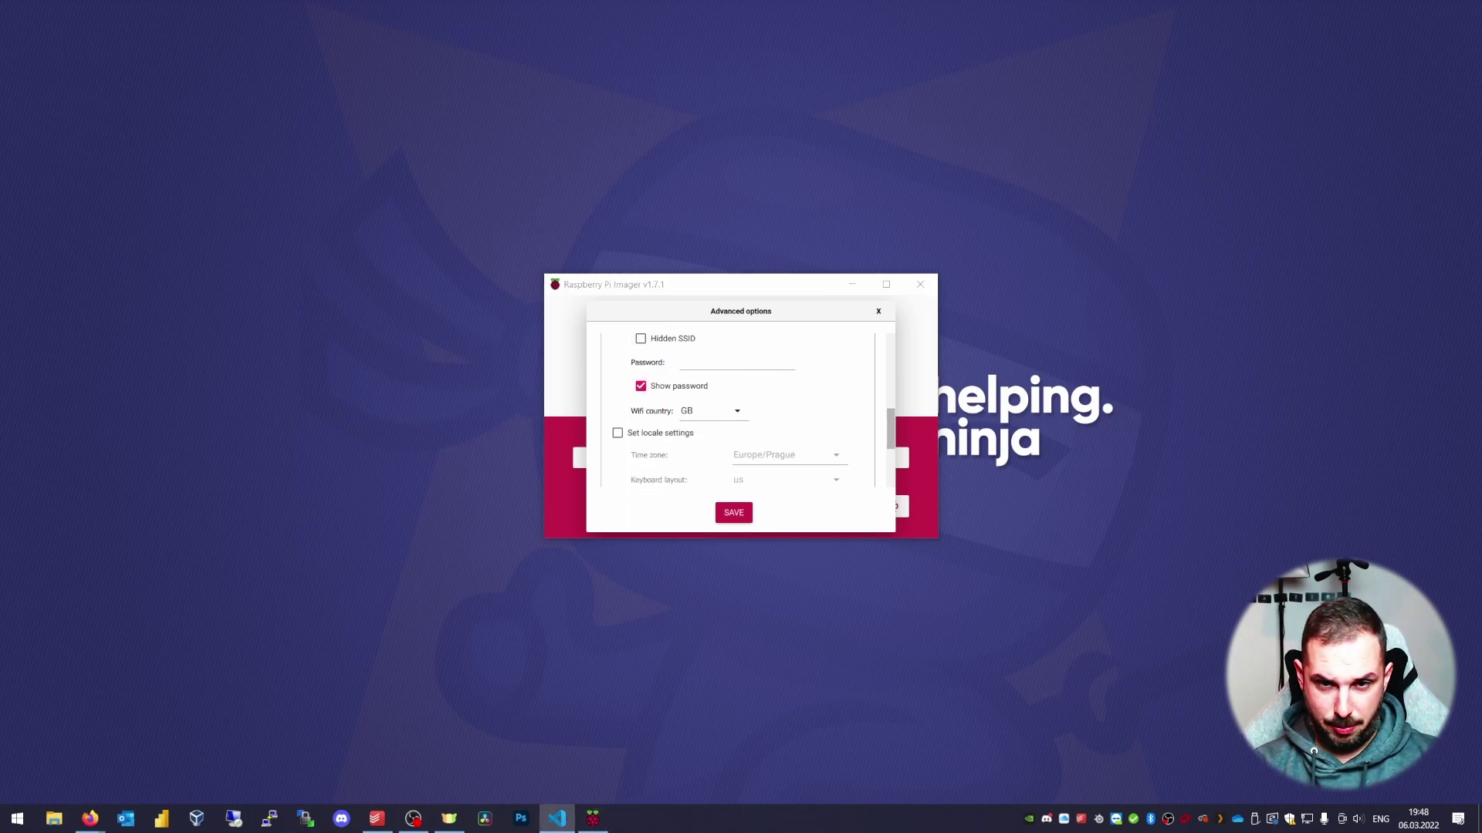
pyautogui.click(715, 364)
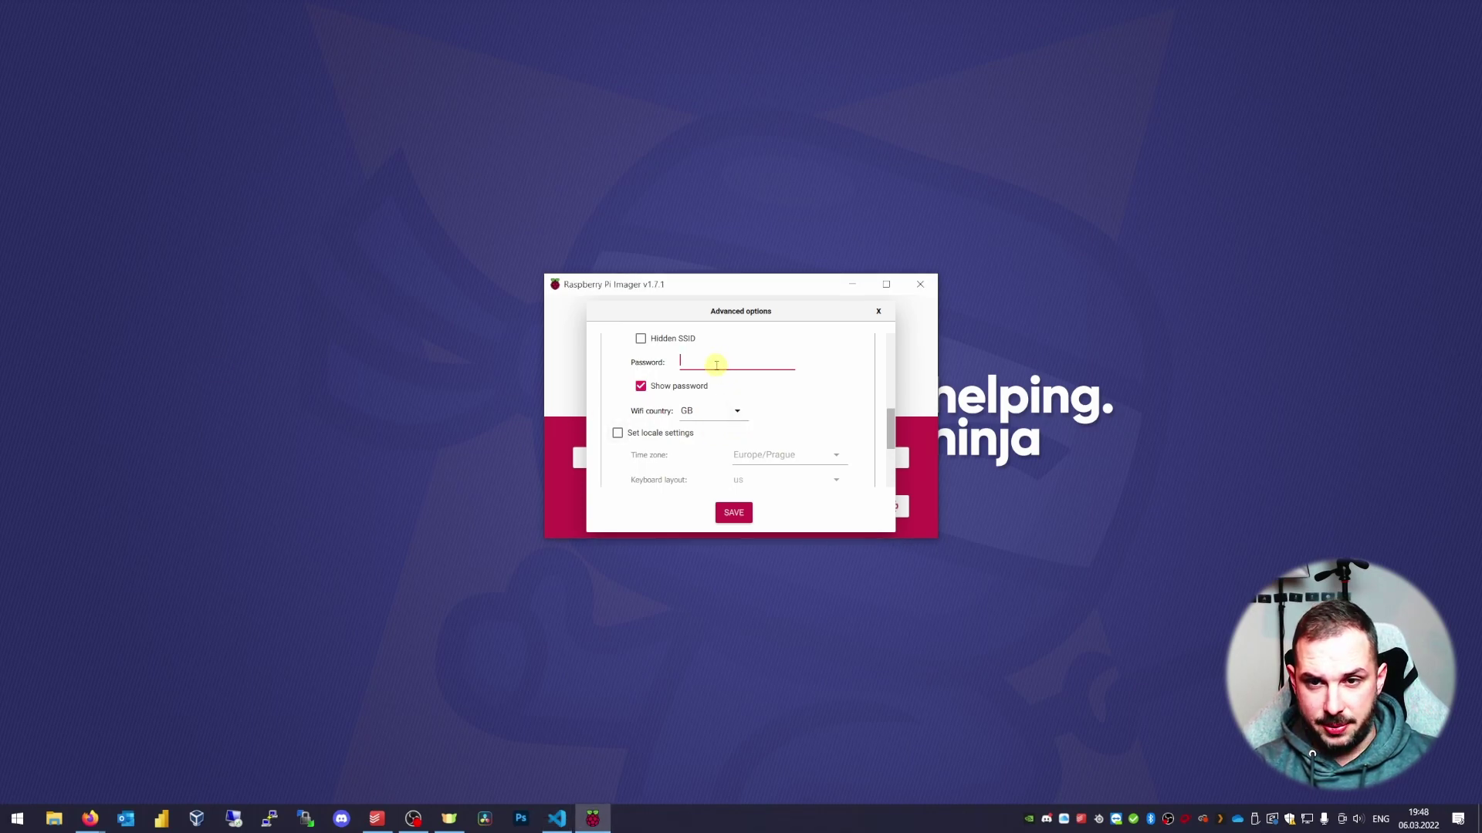
pyautogui.hotkey('ctrl', 'v')
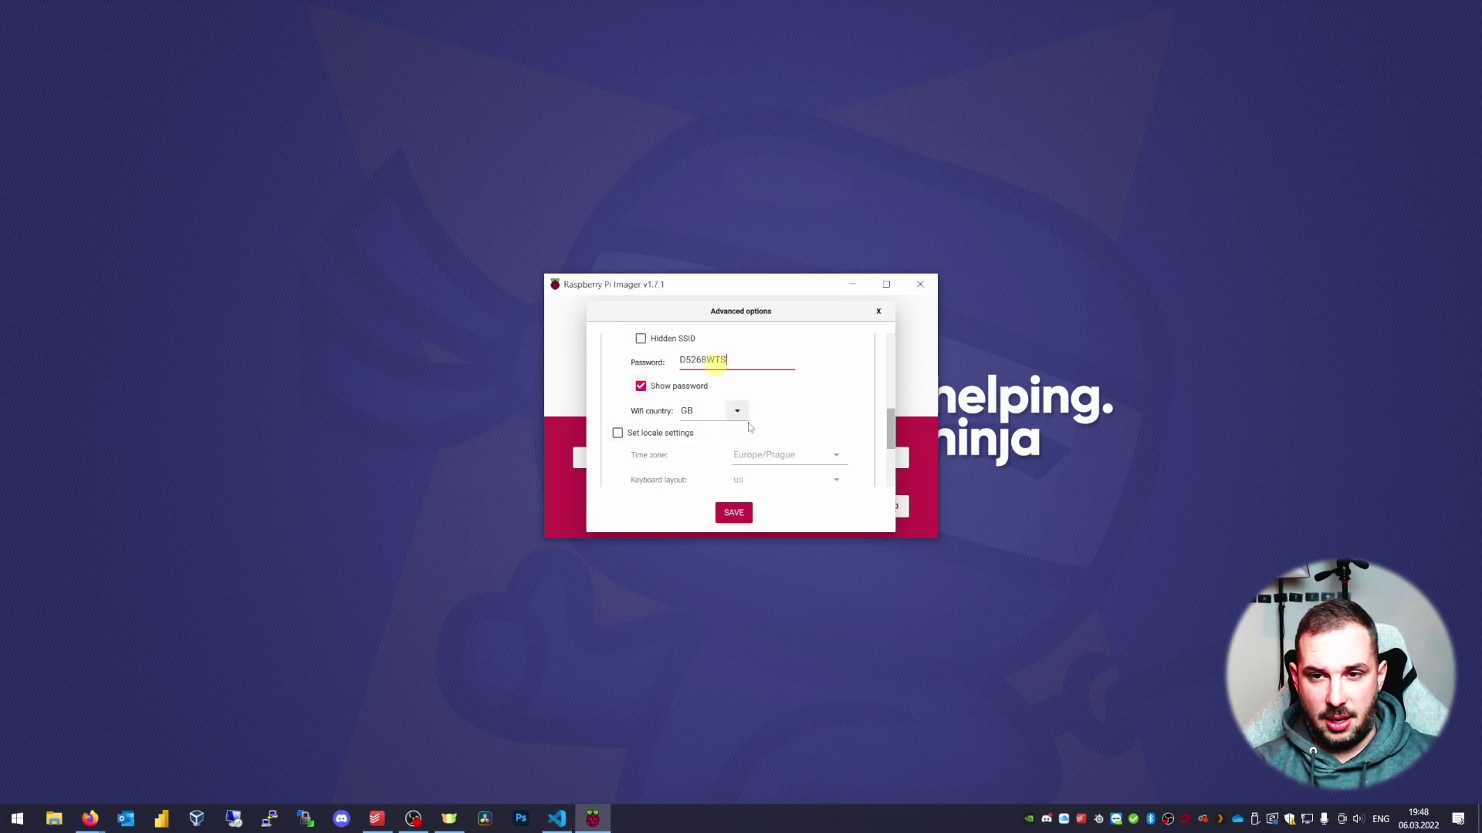
# Change the Wi-Fi country from GB to CZ
pyautogui.scroll(2, 747, 421)
pyautogui.scroll(-2, 751, 426)
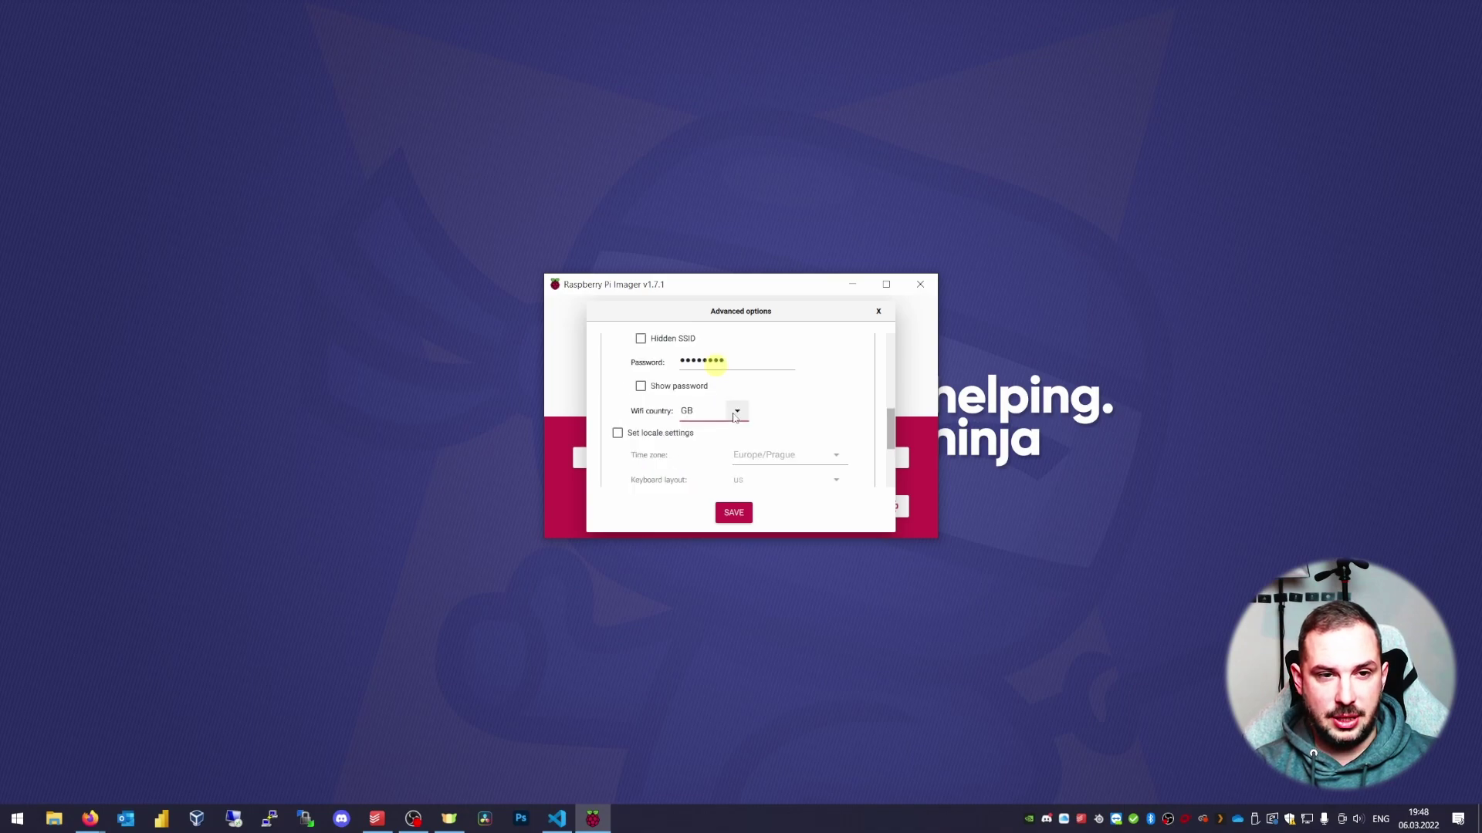
pyautogui.click(737, 415)
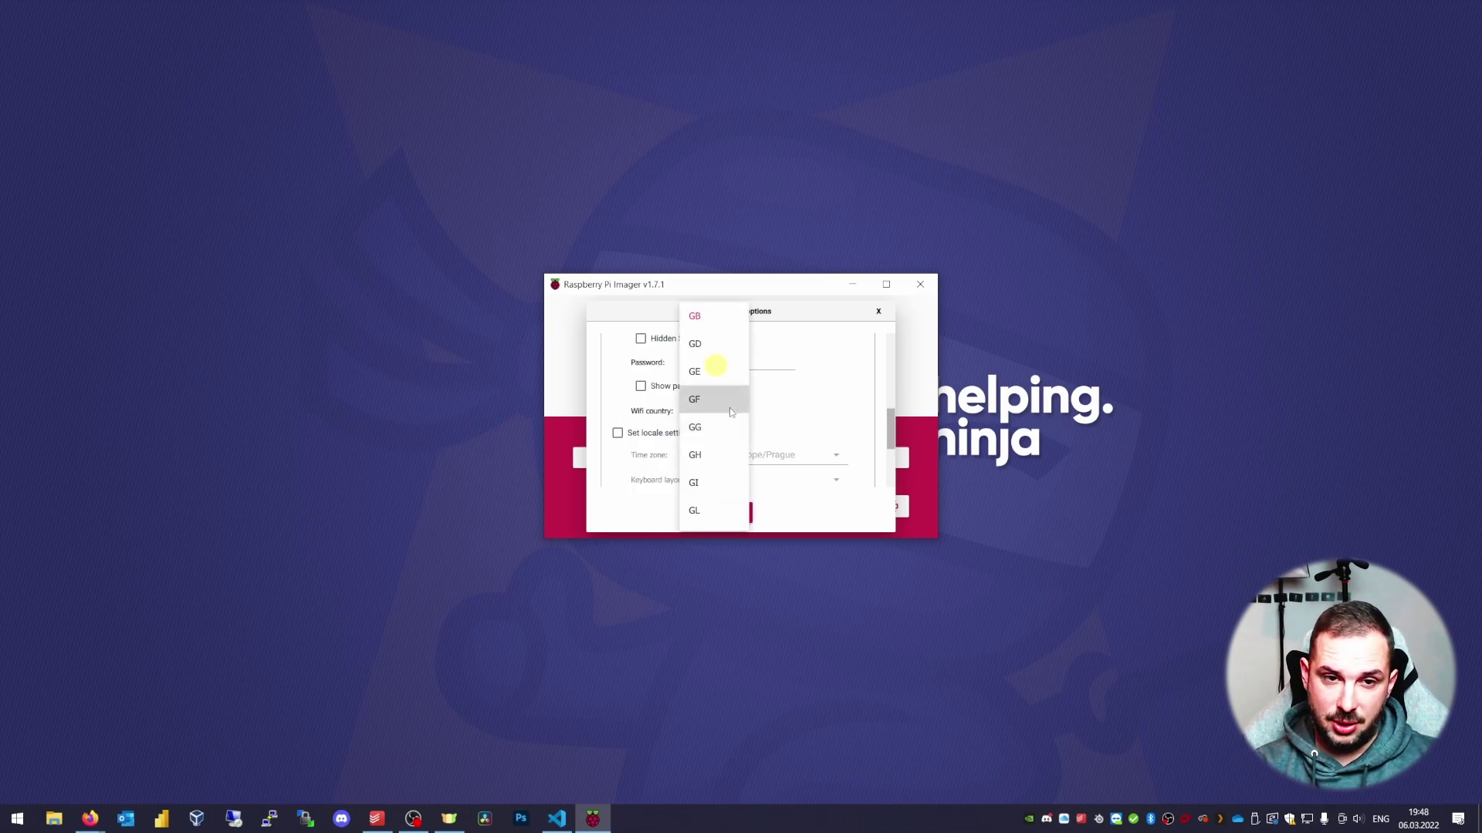
pyautogui.scroll(2, 730, 411)
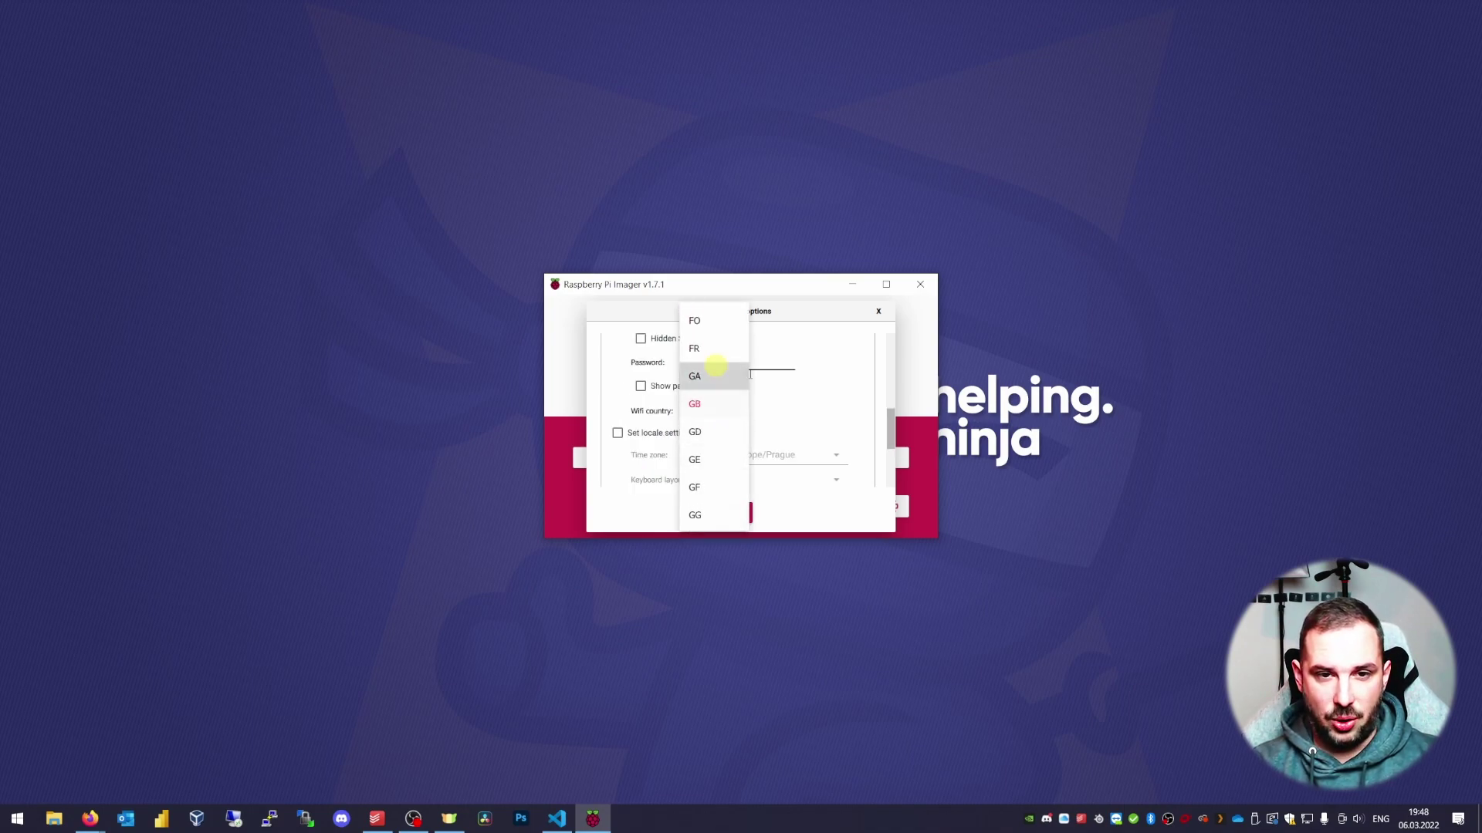
pyautogui.scroll(5, 720, 392)
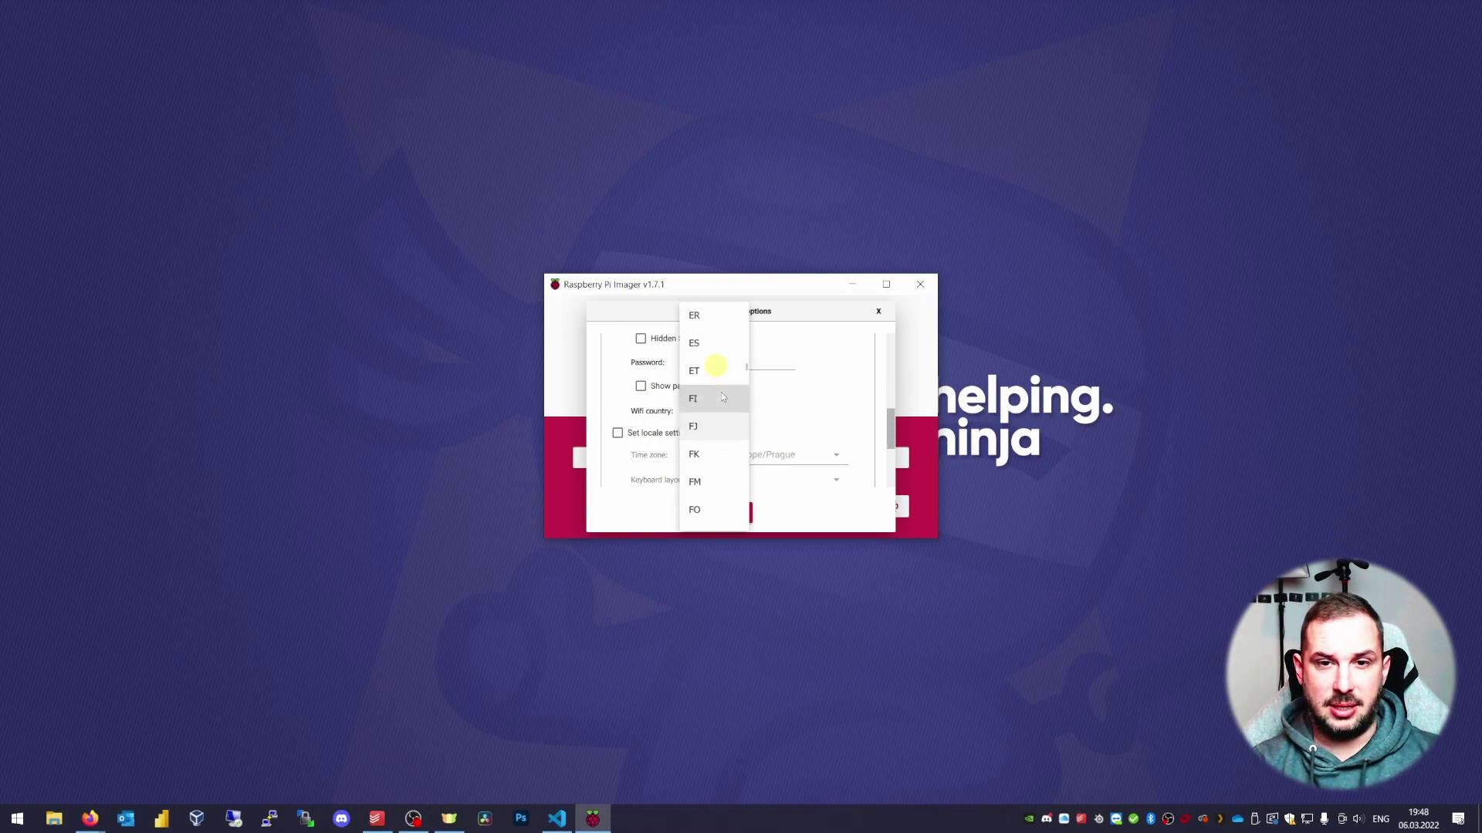
pyautogui.scroll(4, 720, 392)
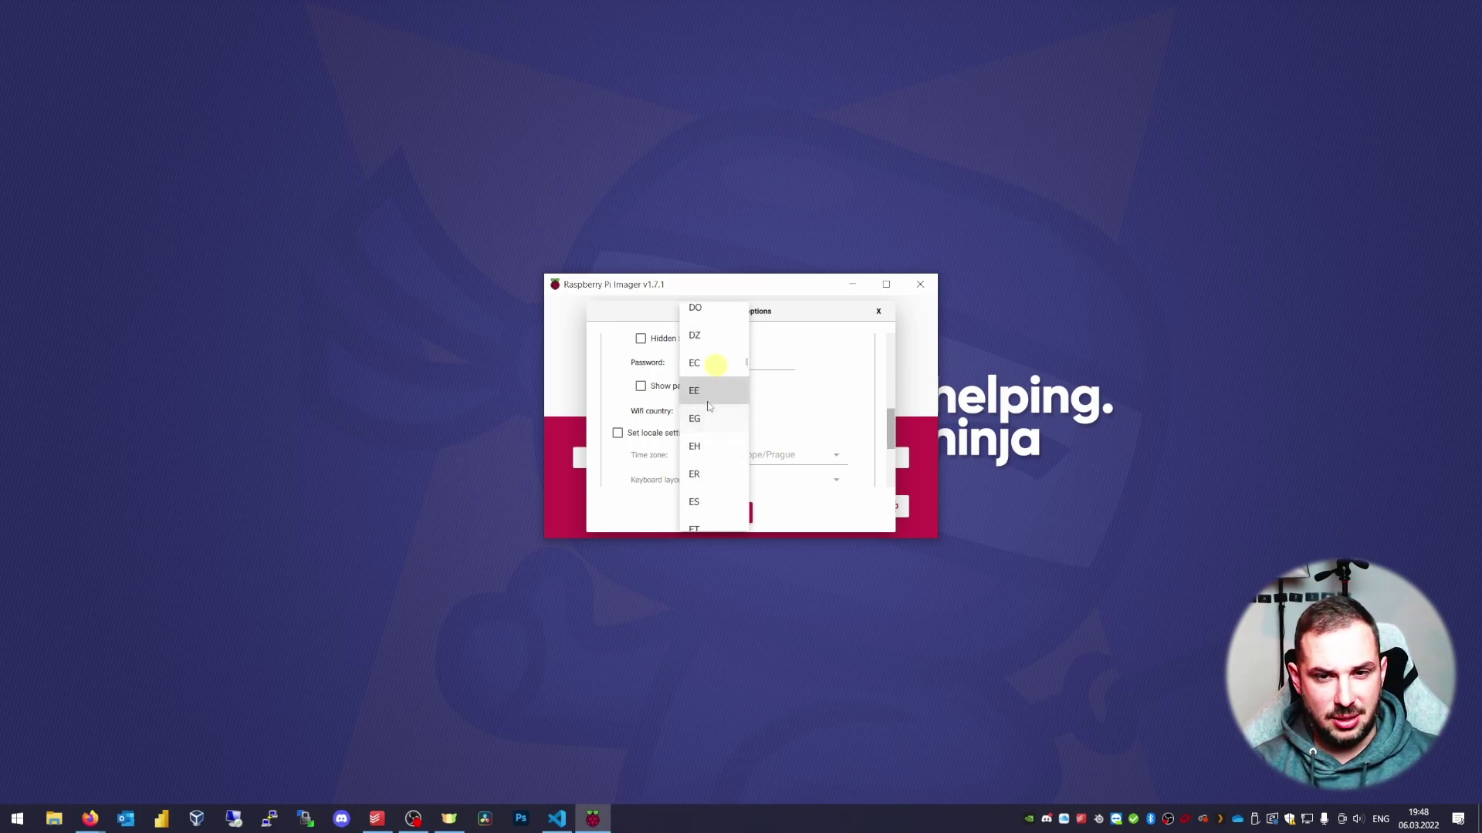
pyautogui.scroll(5, 706, 398)
pyautogui.click(684, 362)
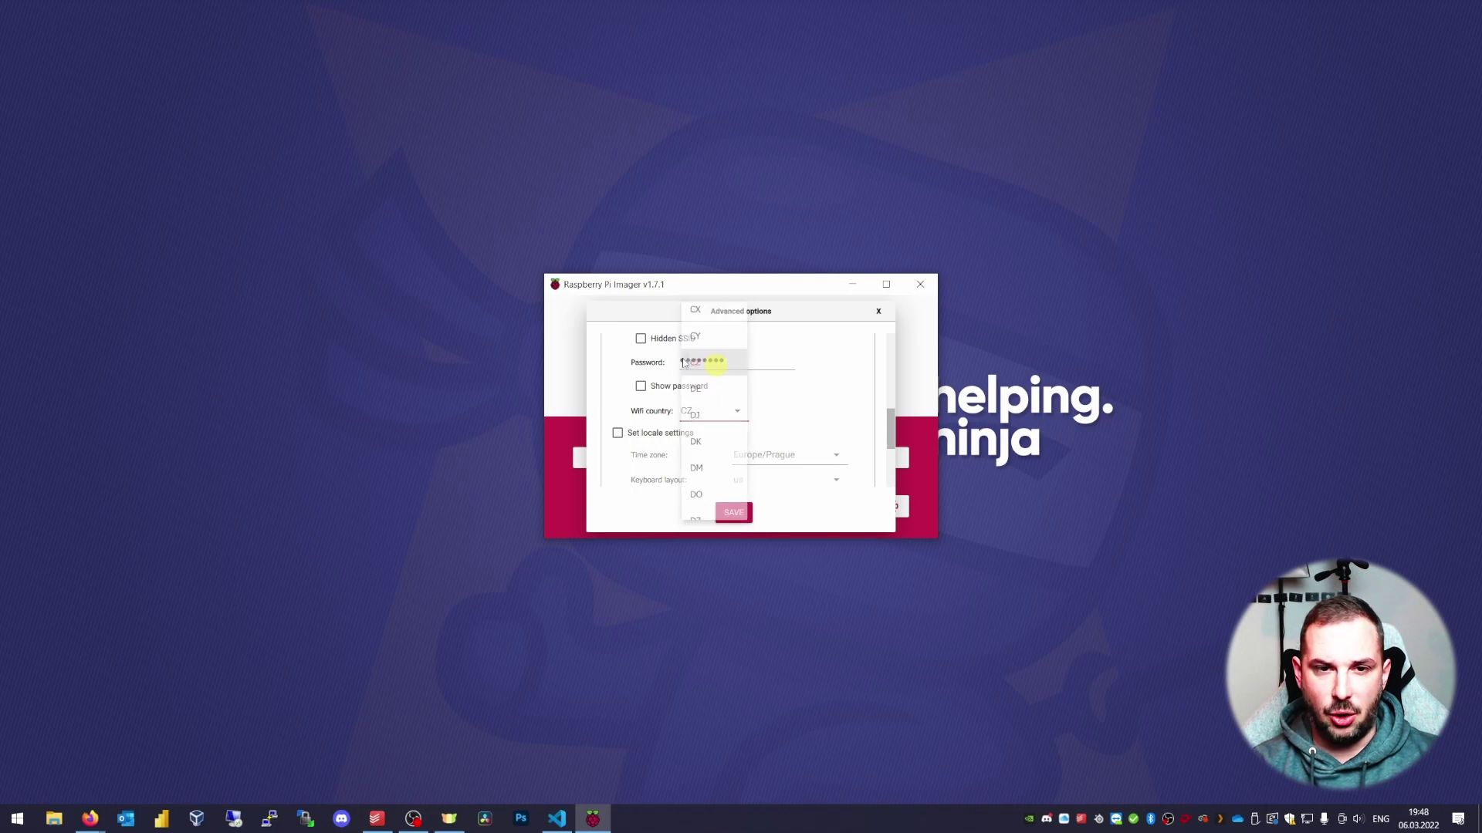
# Enable Europe/Prague locale with us keyboard, skip the first-run wizard, and save
pyautogui.click(668, 439)
pyautogui.scroll(-1, 819, 453)
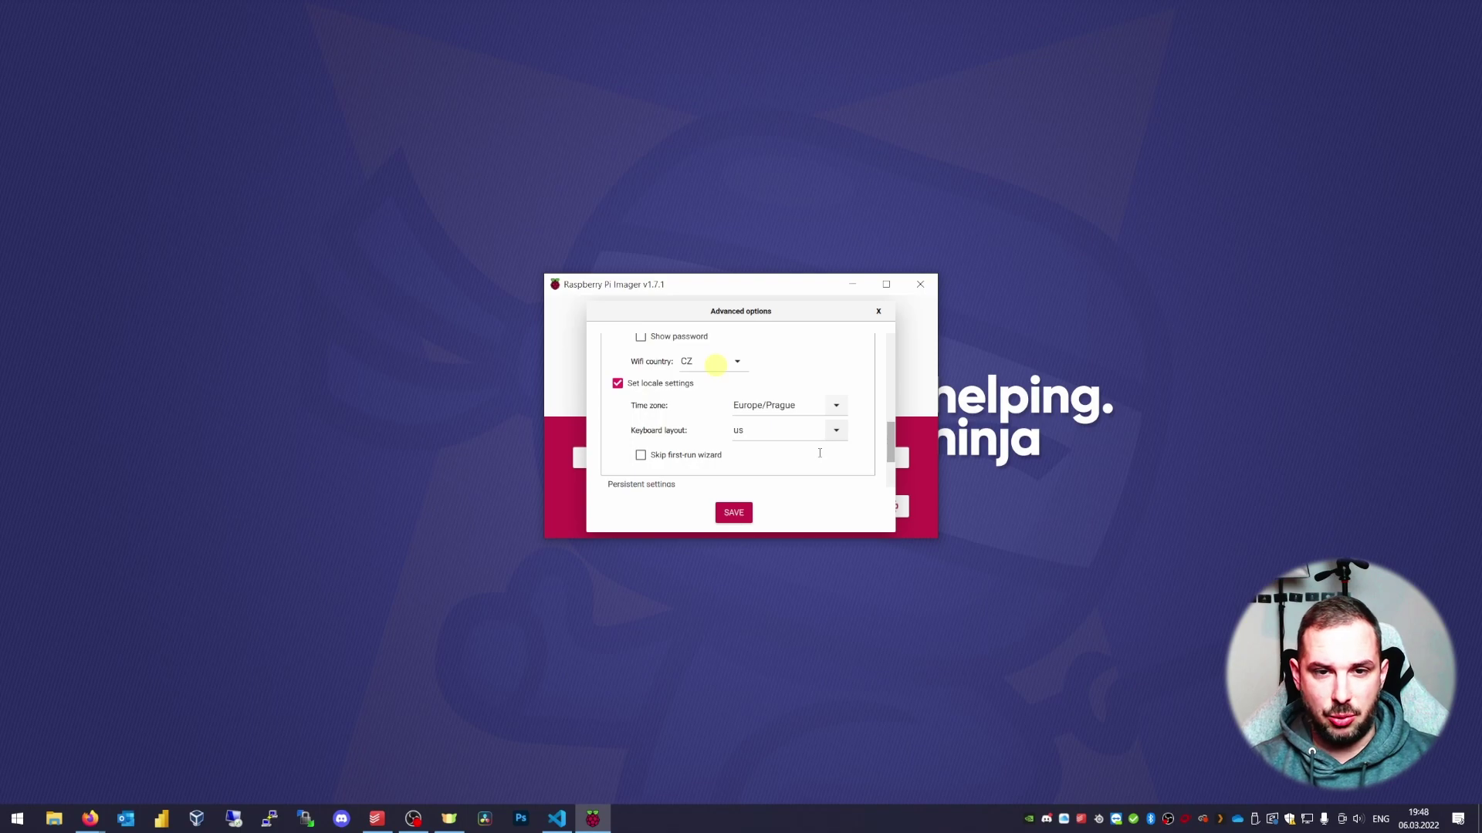
pyautogui.scroll(-1, 819, 453)
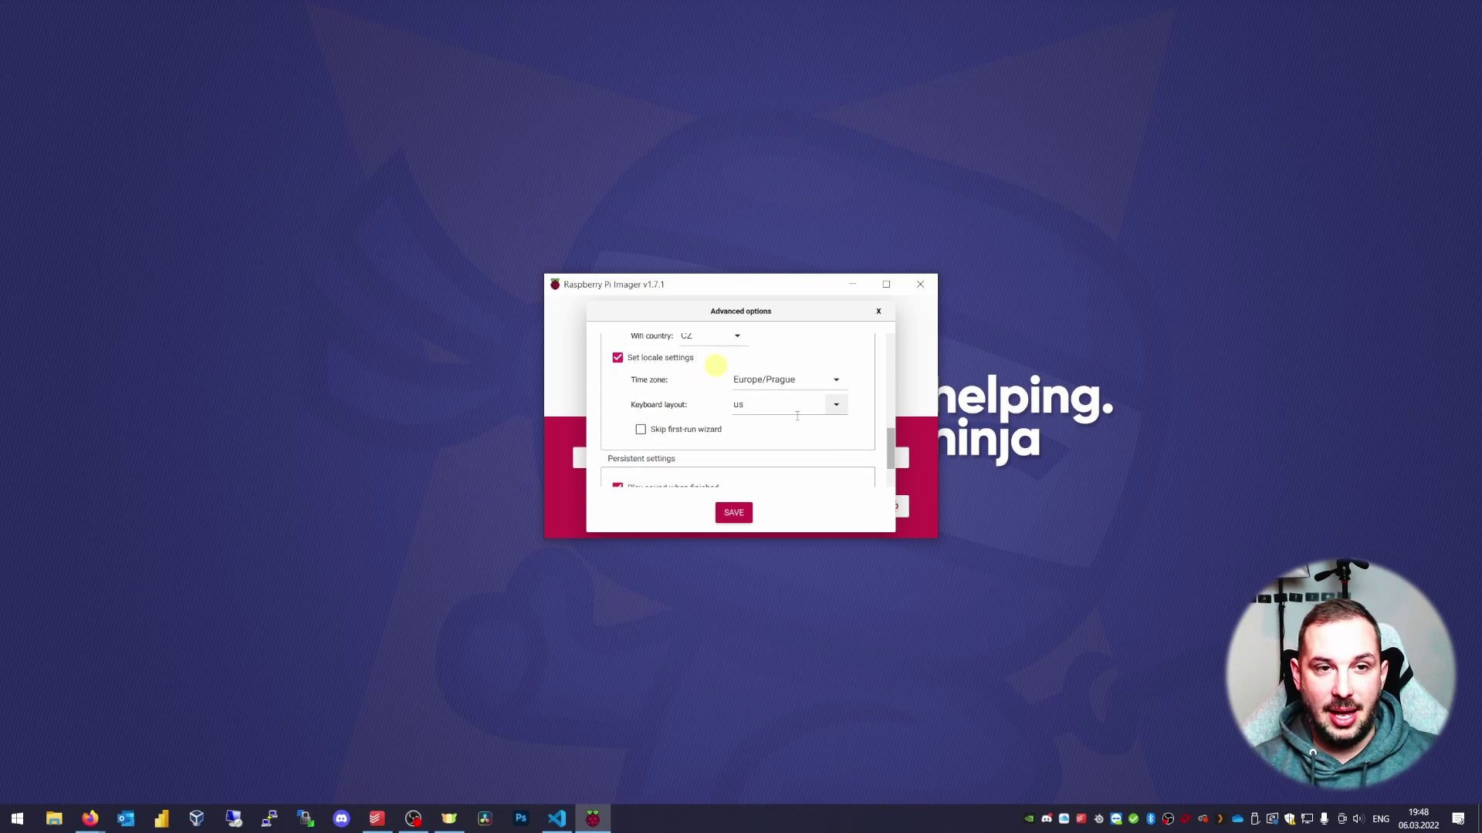
pyautogui.click(640, 430)
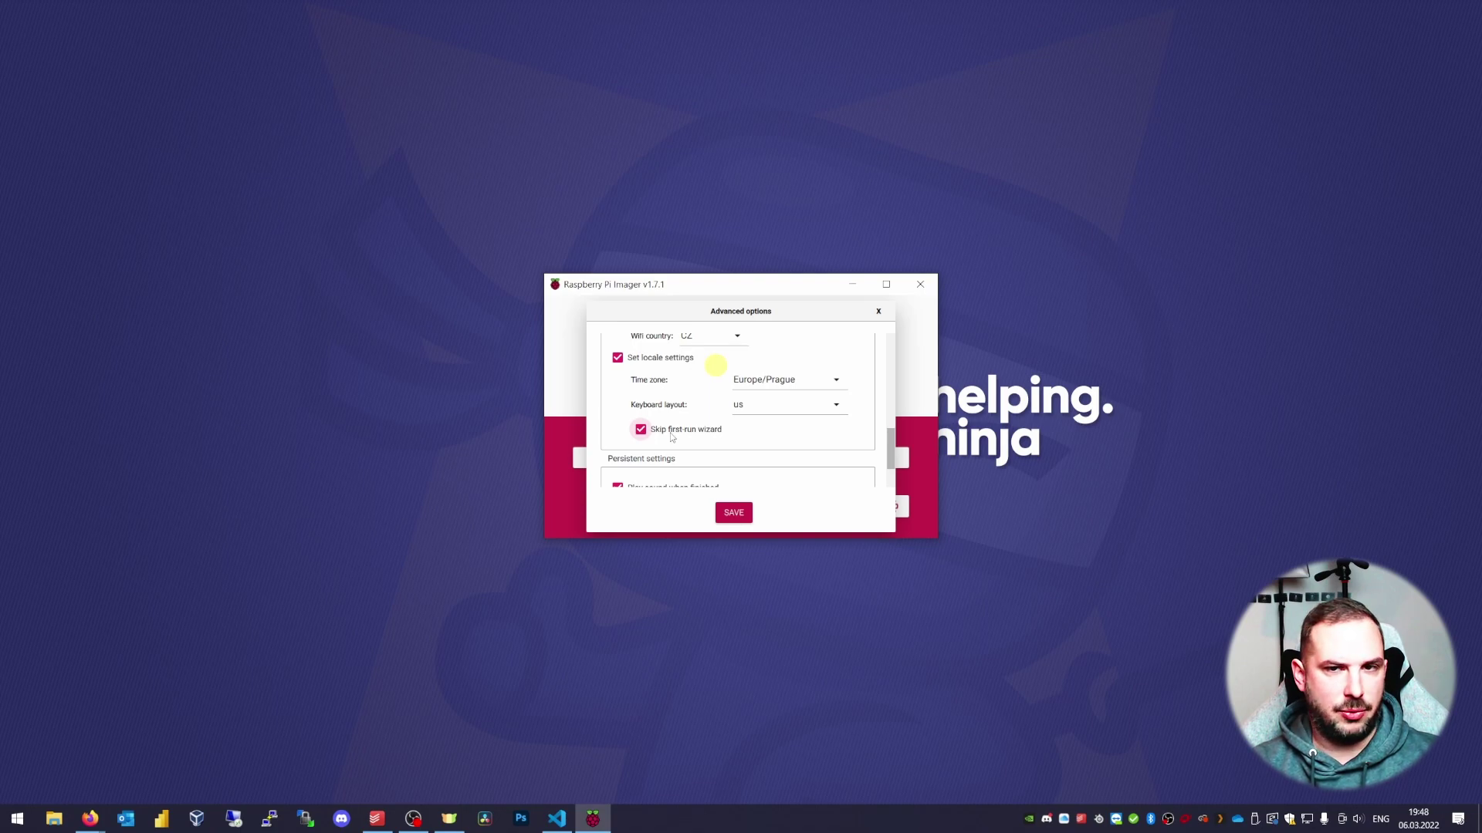
pyautogui.scroll(-3, 671, 437)
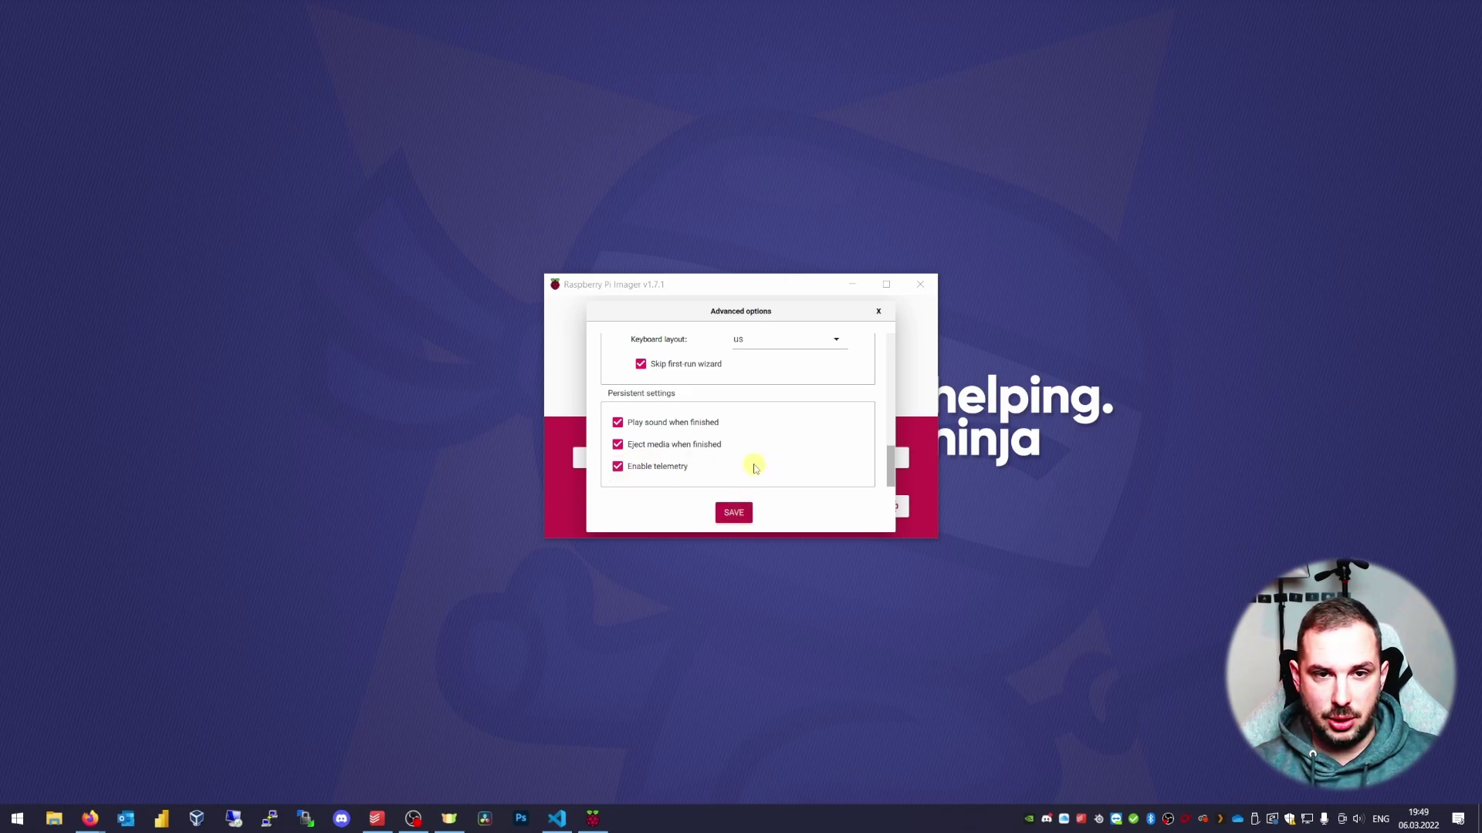
pyautogui.click(739, 514)
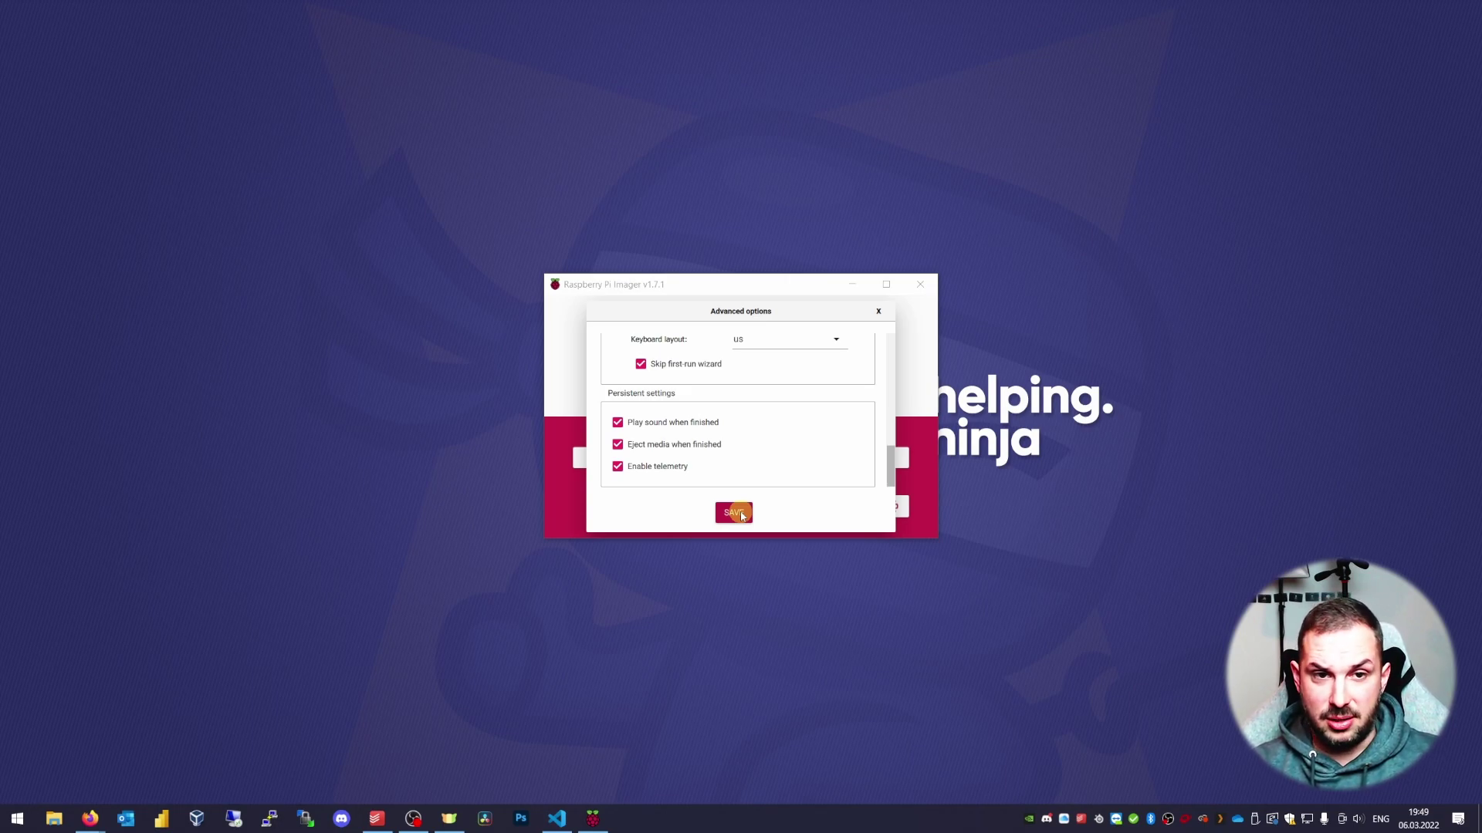
# Write Raspberry Pi OS Lite (64-bit) to the SD card, cancel Windows formatting, and acknowledge success
pyautogui.click(739, 514)
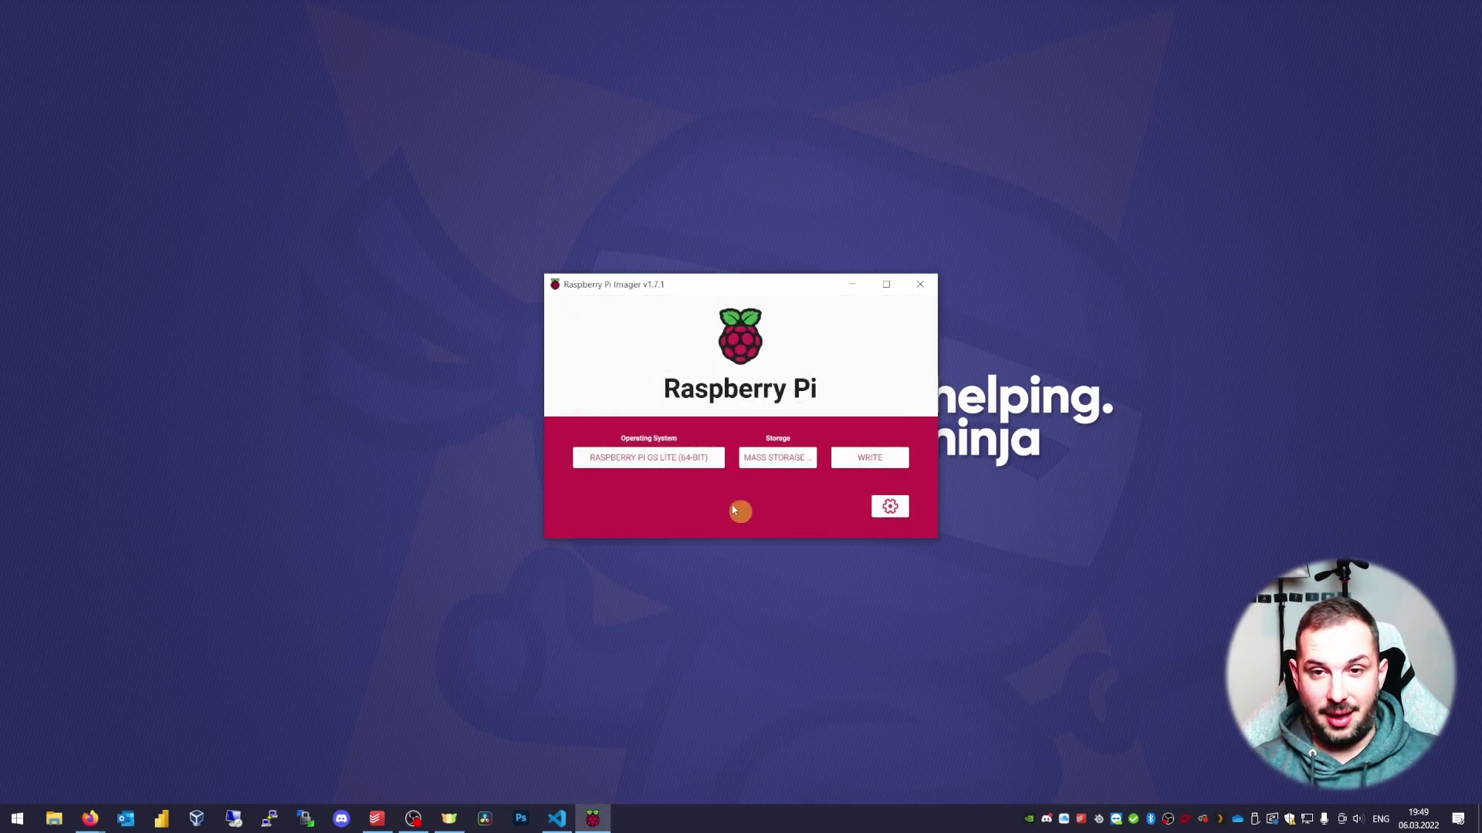
pyautogui.click(875, 460)
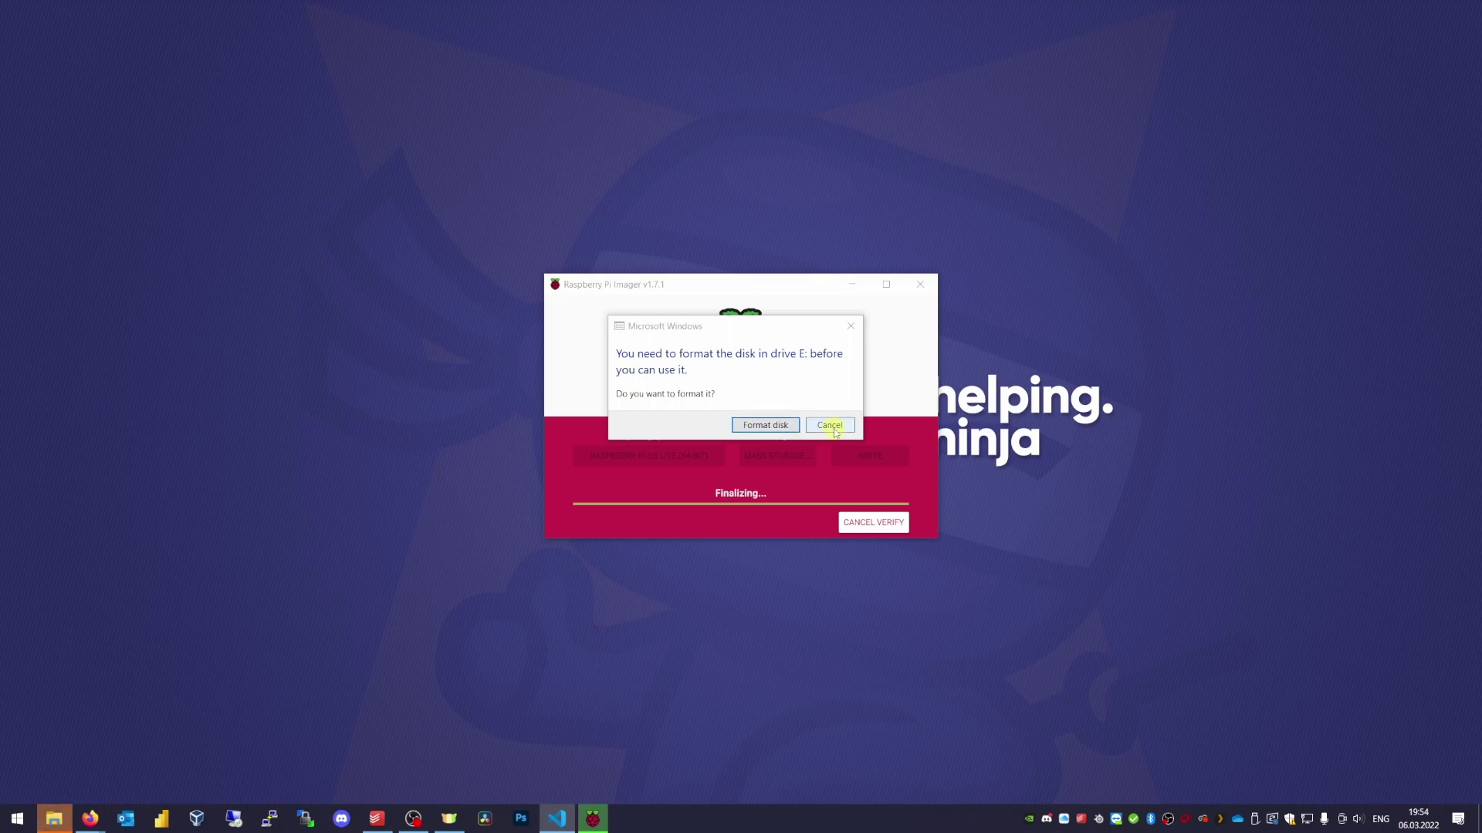
pyautogui.click(830, 426)
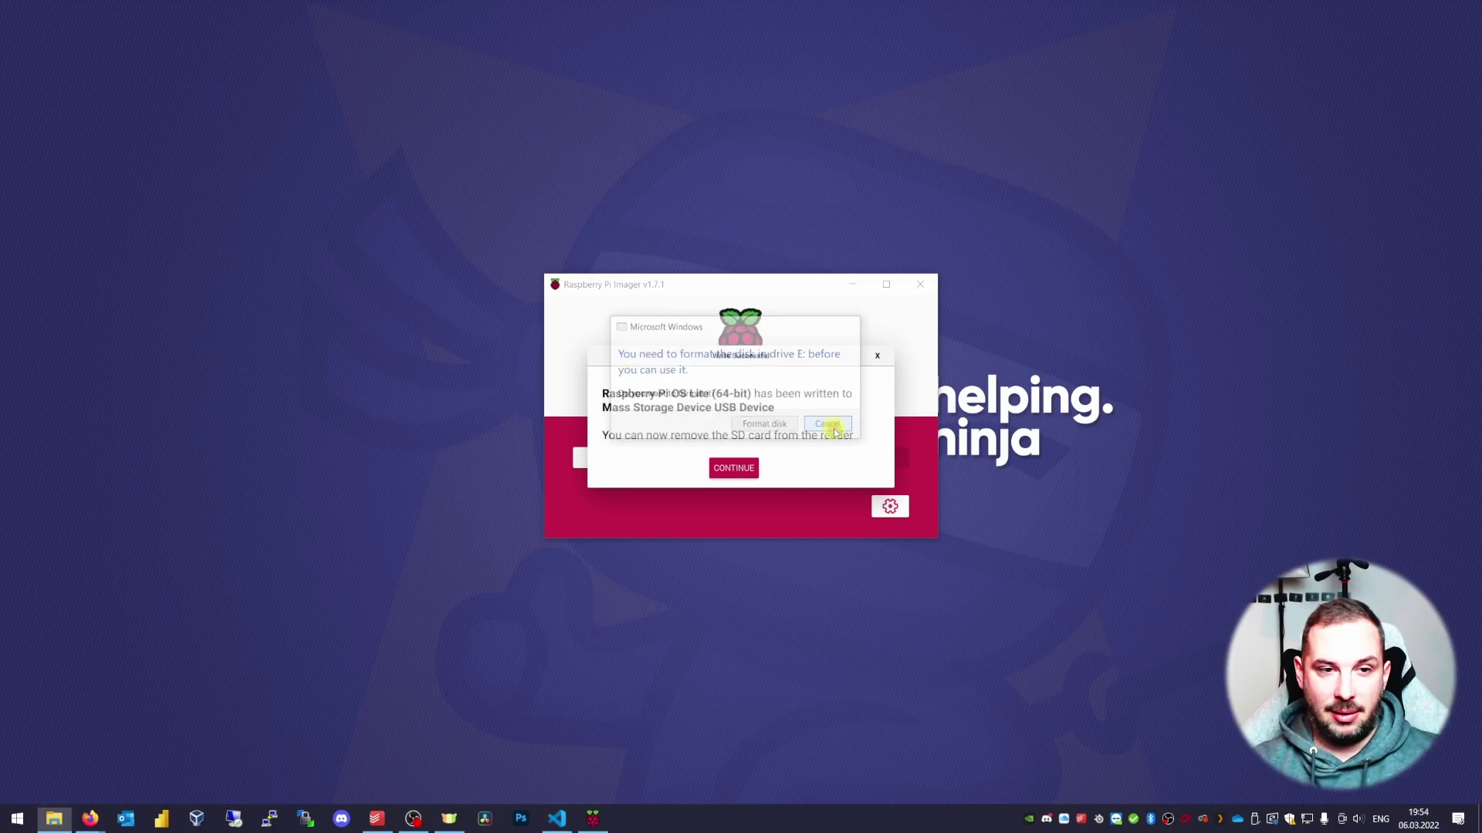
pyautogui.click(747, 473)
pyautogui.click(747, 473)
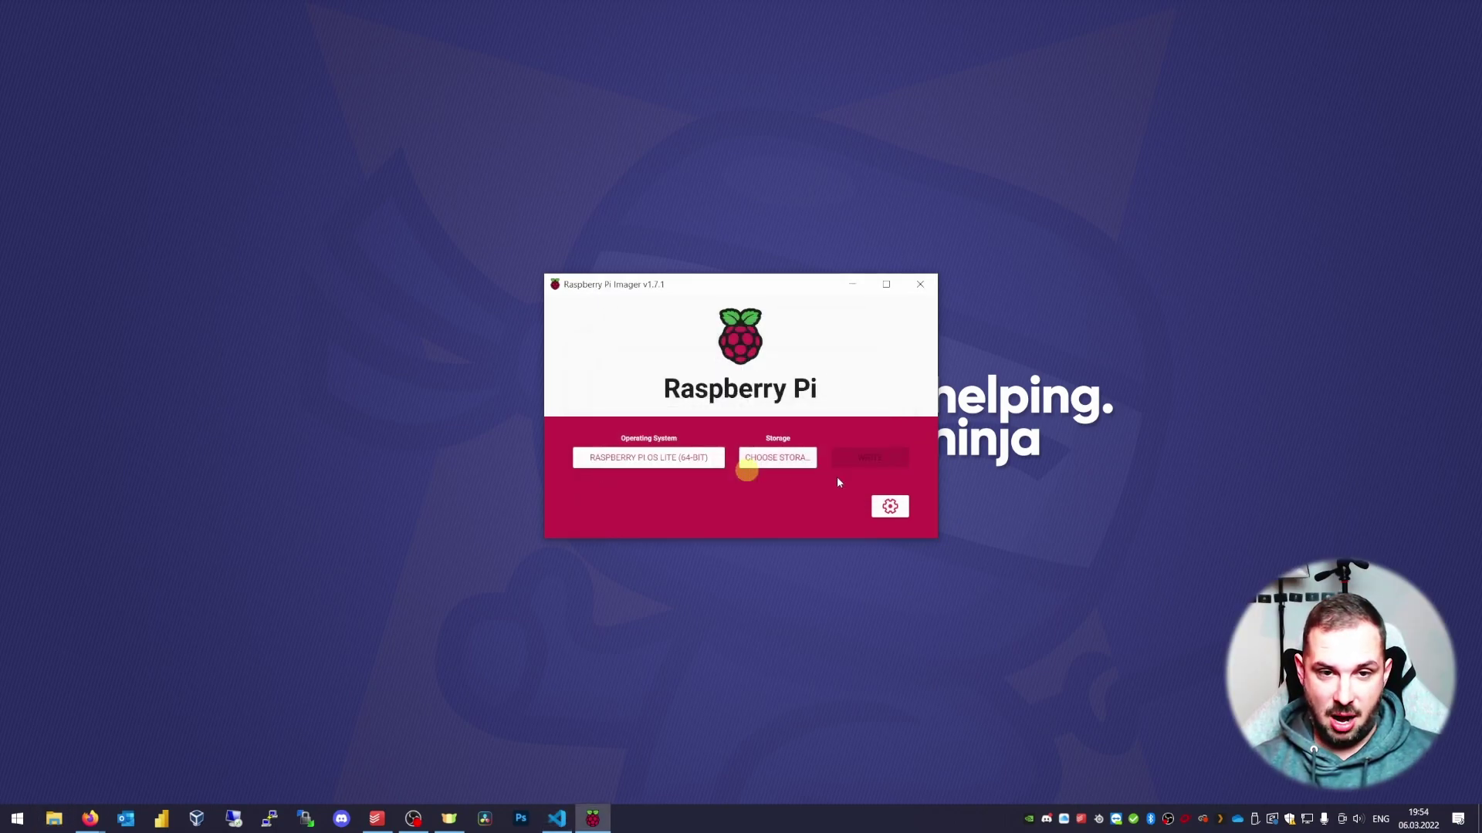
# Close the Imager and view the SD card as Removable Disk (F:) in File Explorer
pyautogui.click(920, 284)
pyautogui.press('super+e')
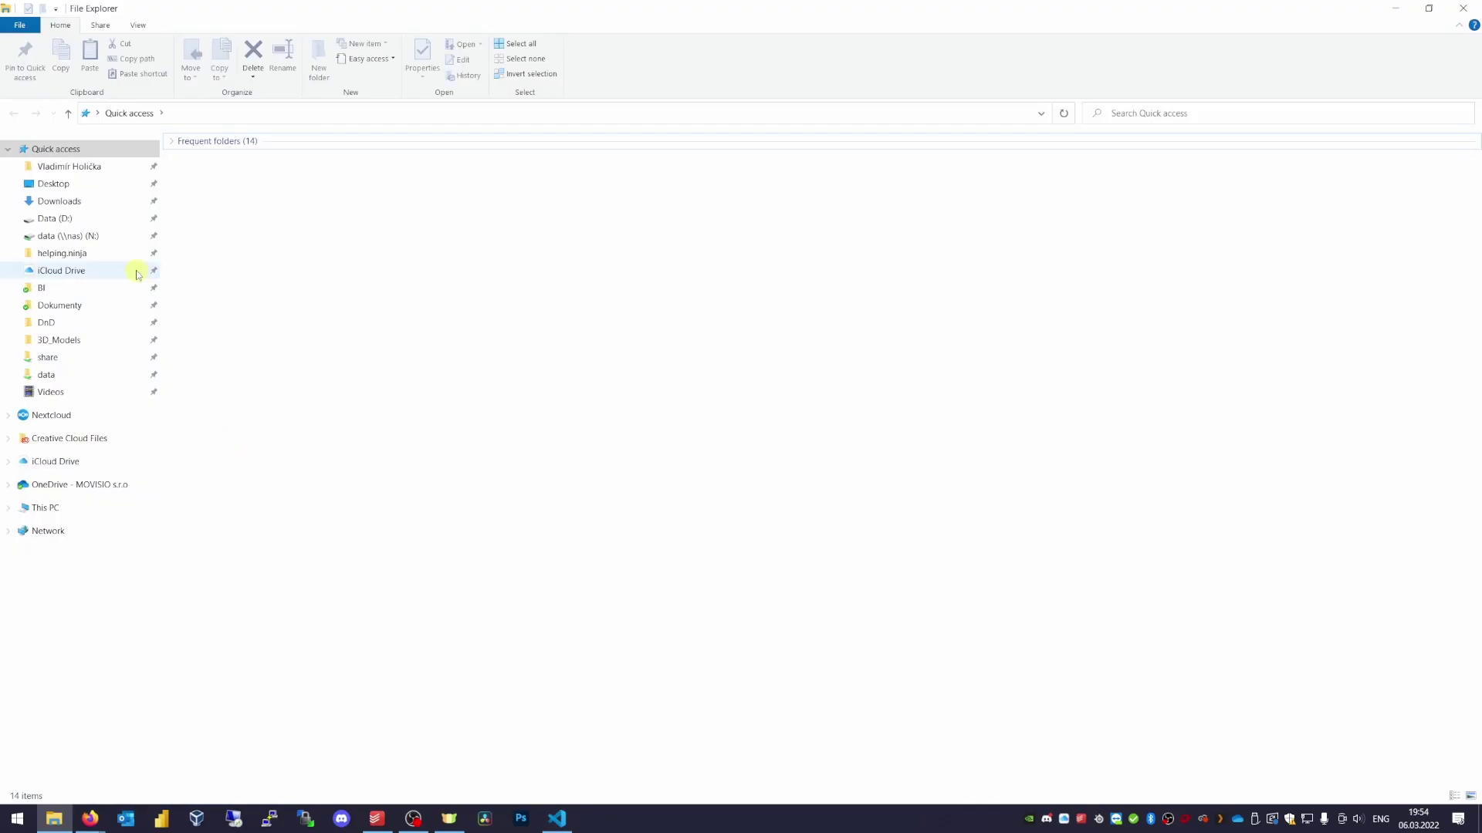
pyautogui.click(648, 232)
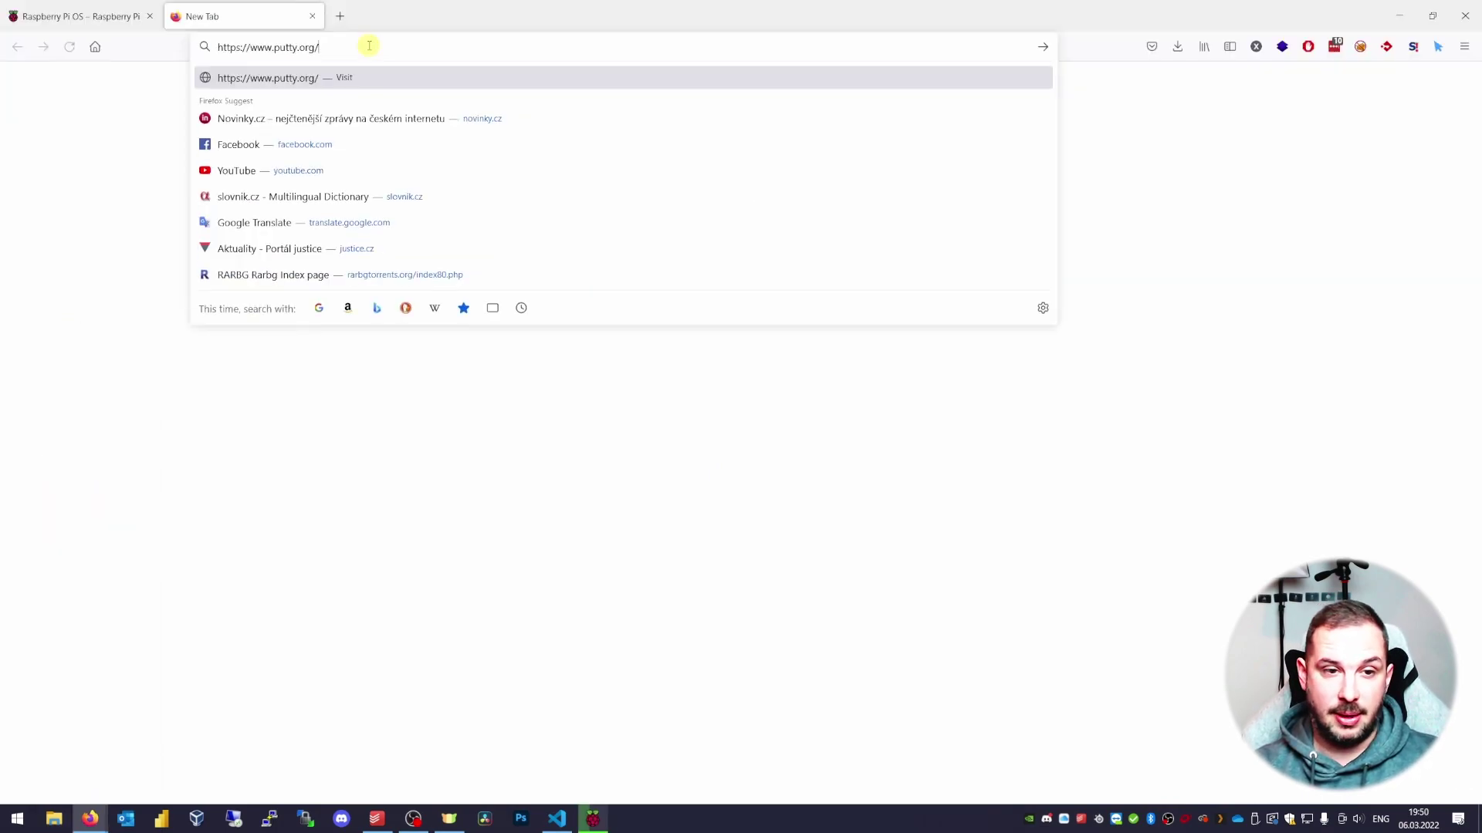
# Save putty-64bit-0.76-installer.msi from putty.org's latest release page into Downloads
pyautogui.press('Return')
pyautogui.click(561, 190)
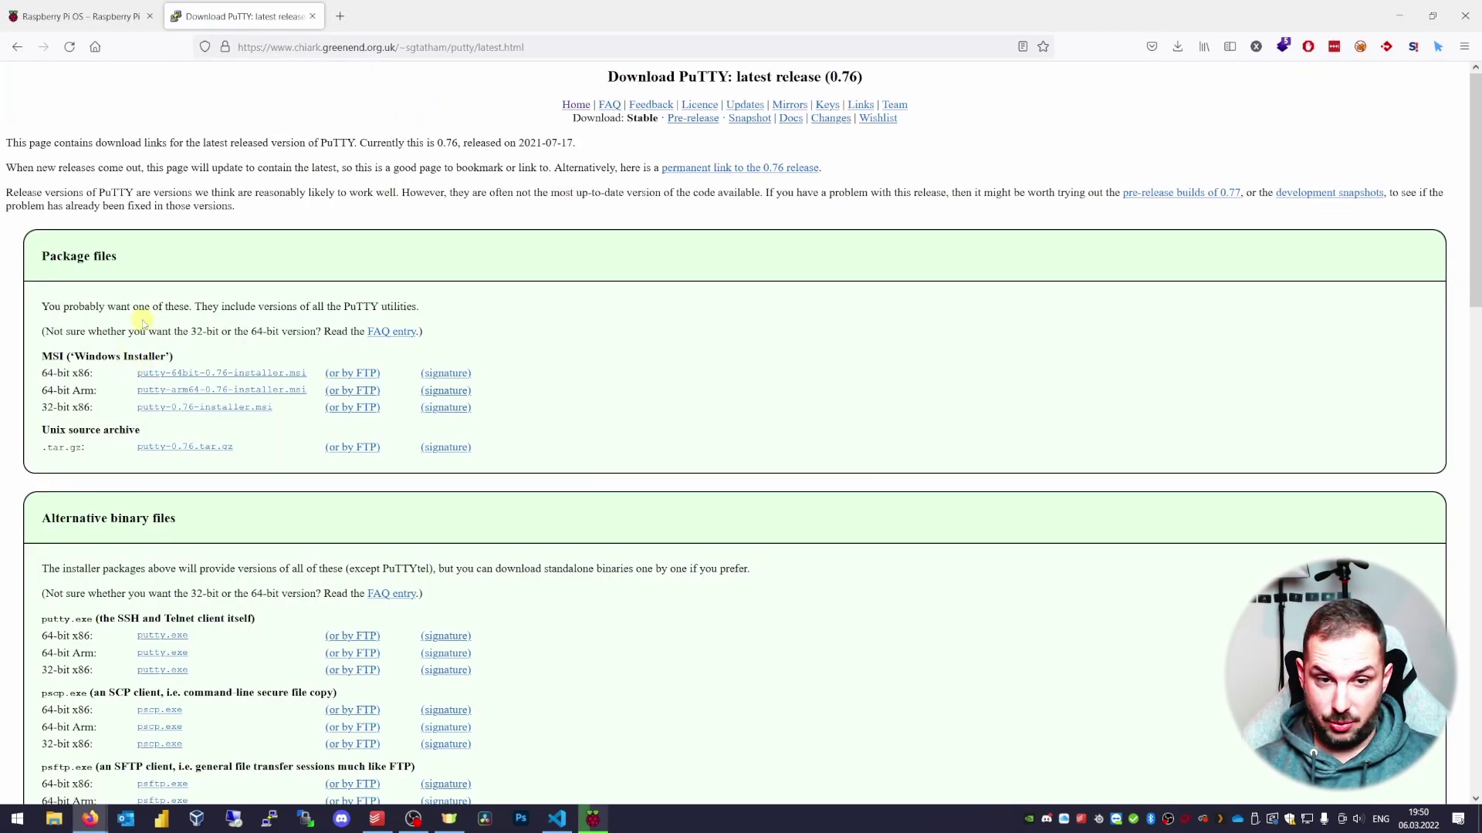
pyautogui.click(274, 374)
pyautogui.click(799, 452)
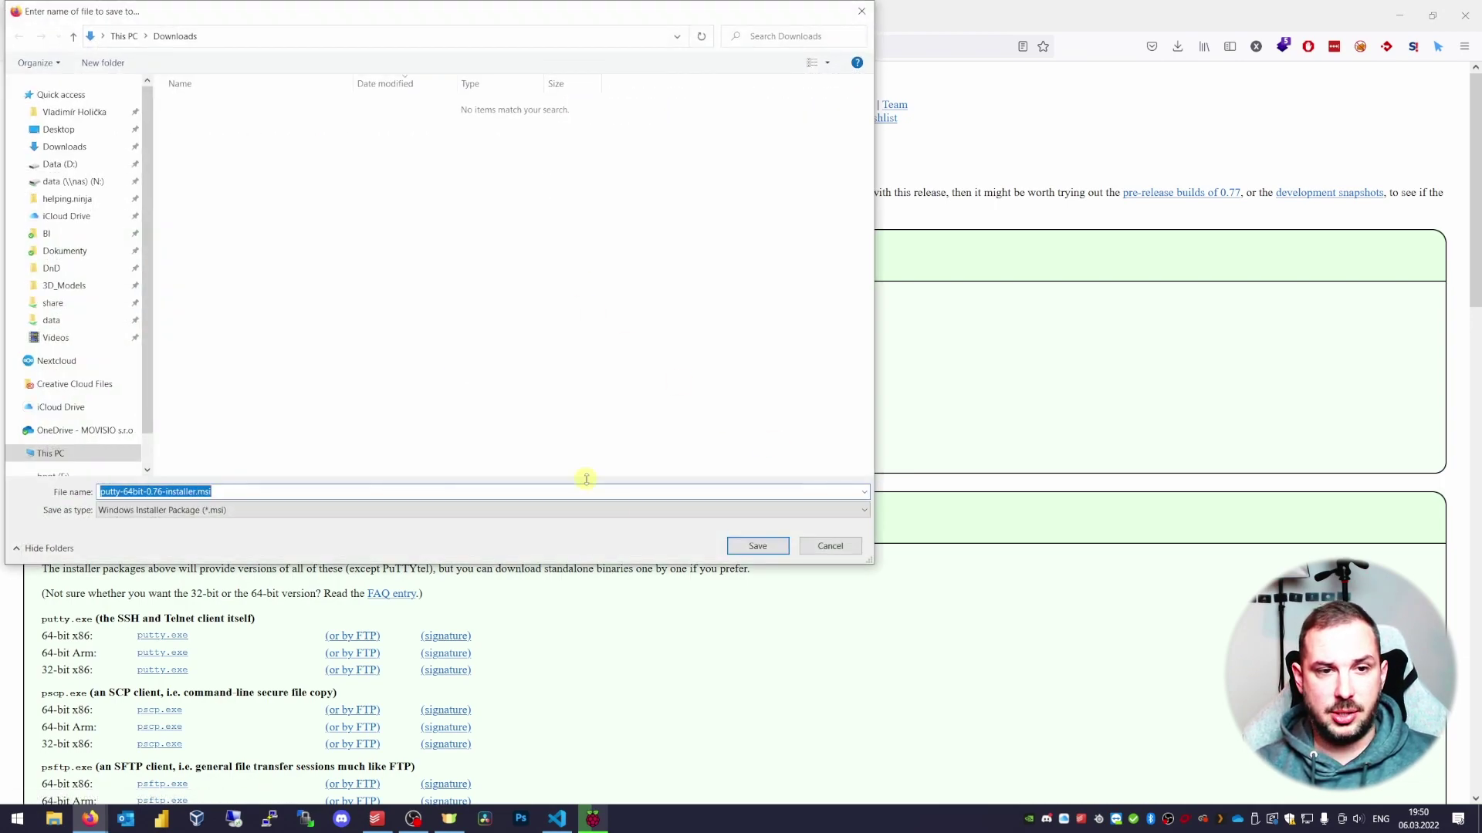
pyautogui.click(757, 545)
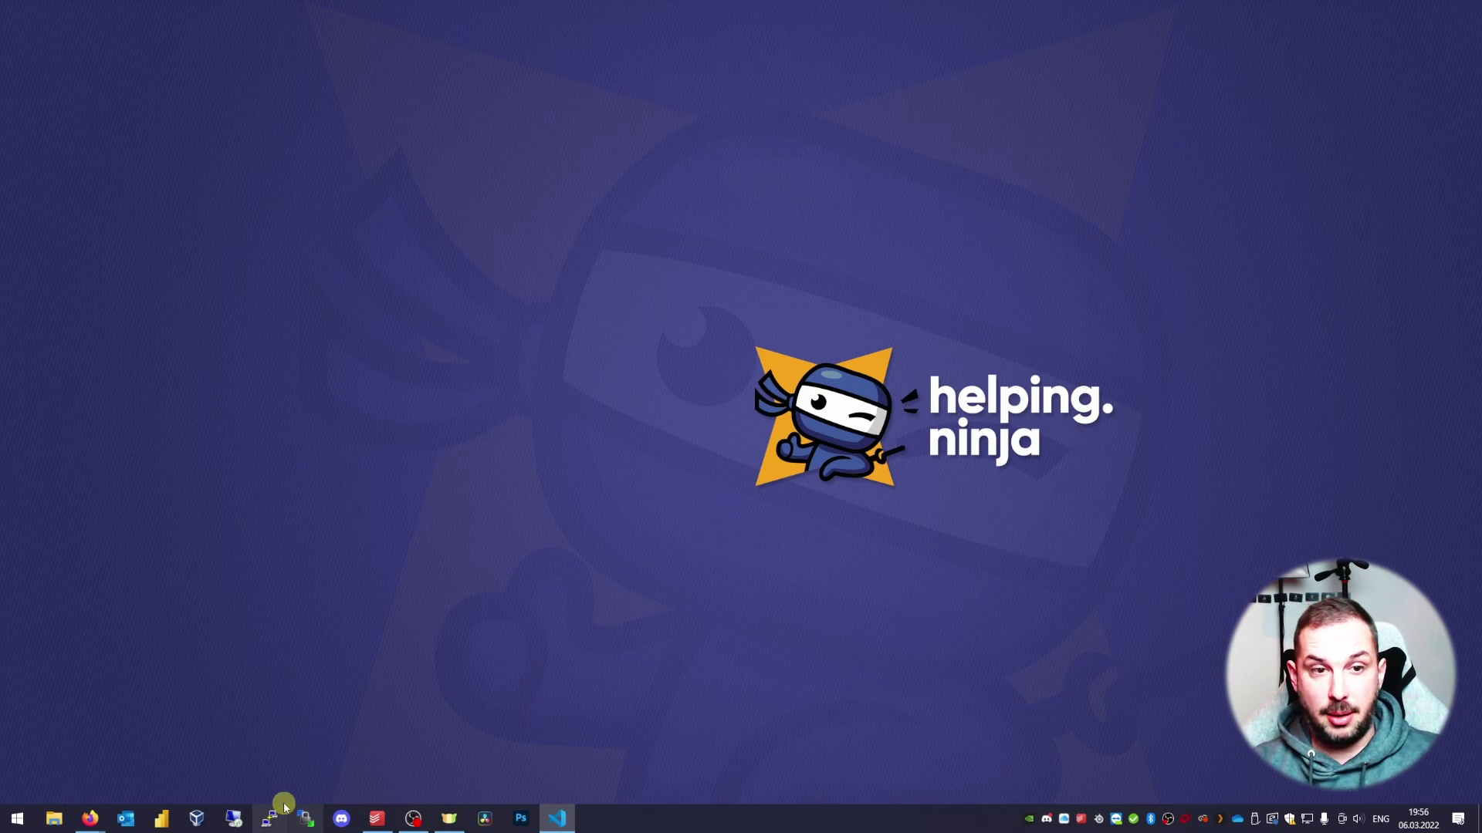
# Start a PuTTY SSH session to pi.local and accept the changed host key
pyautogui.click(282, 809)
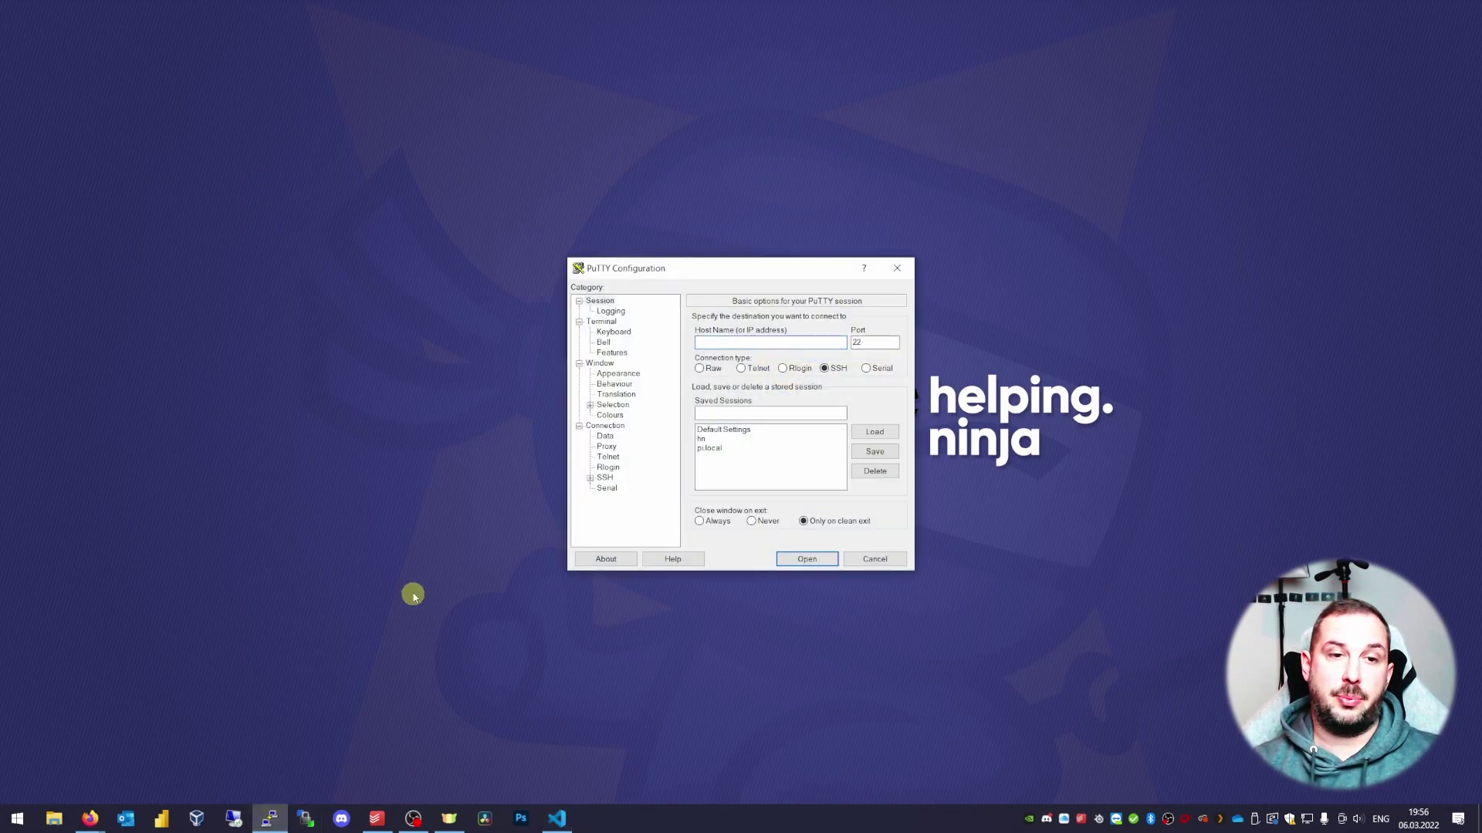
pyautogui.write('pi')
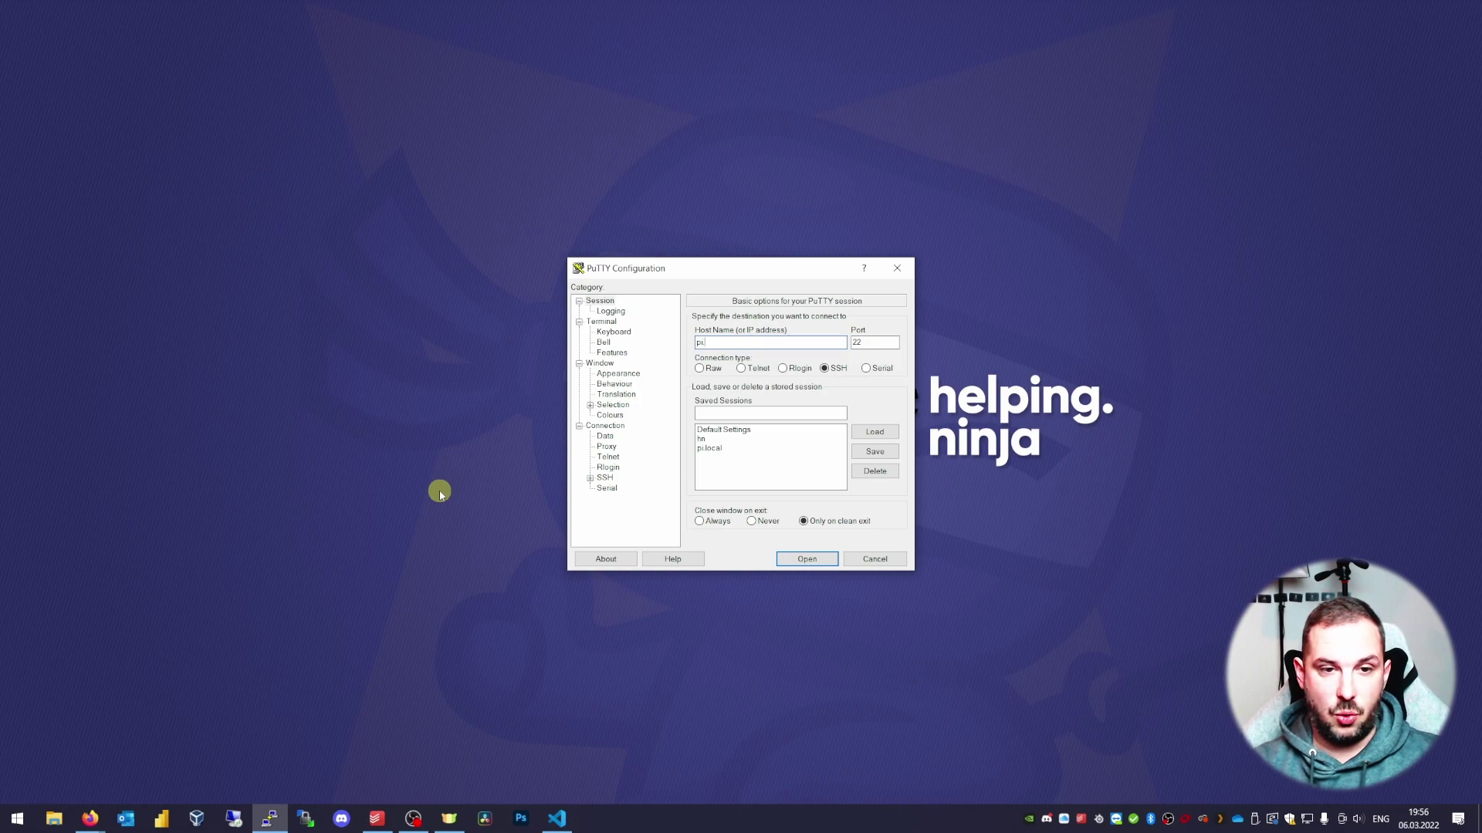
pyautogui.write('.local')
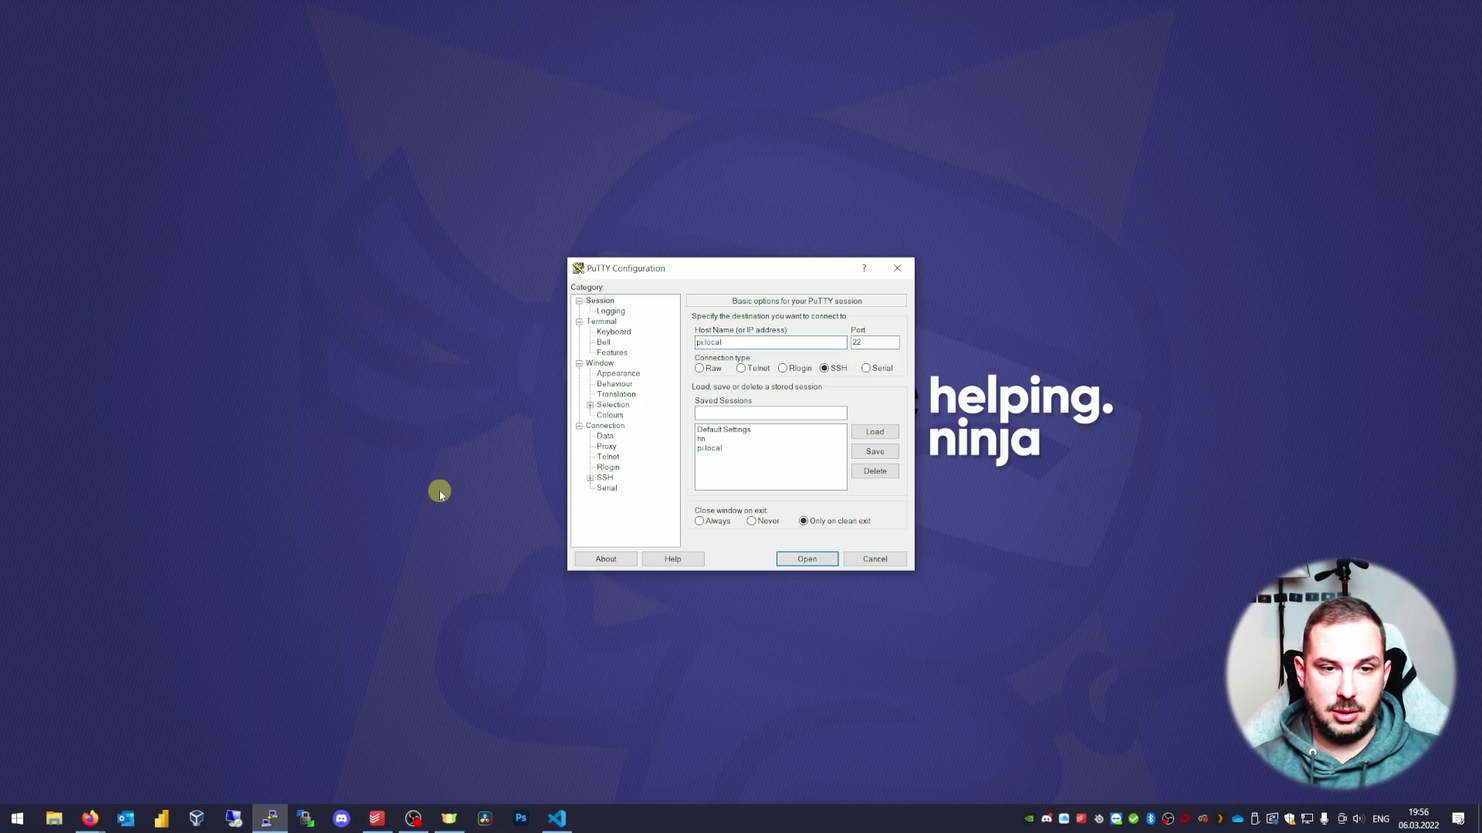
pyautogui.click(803, 559)
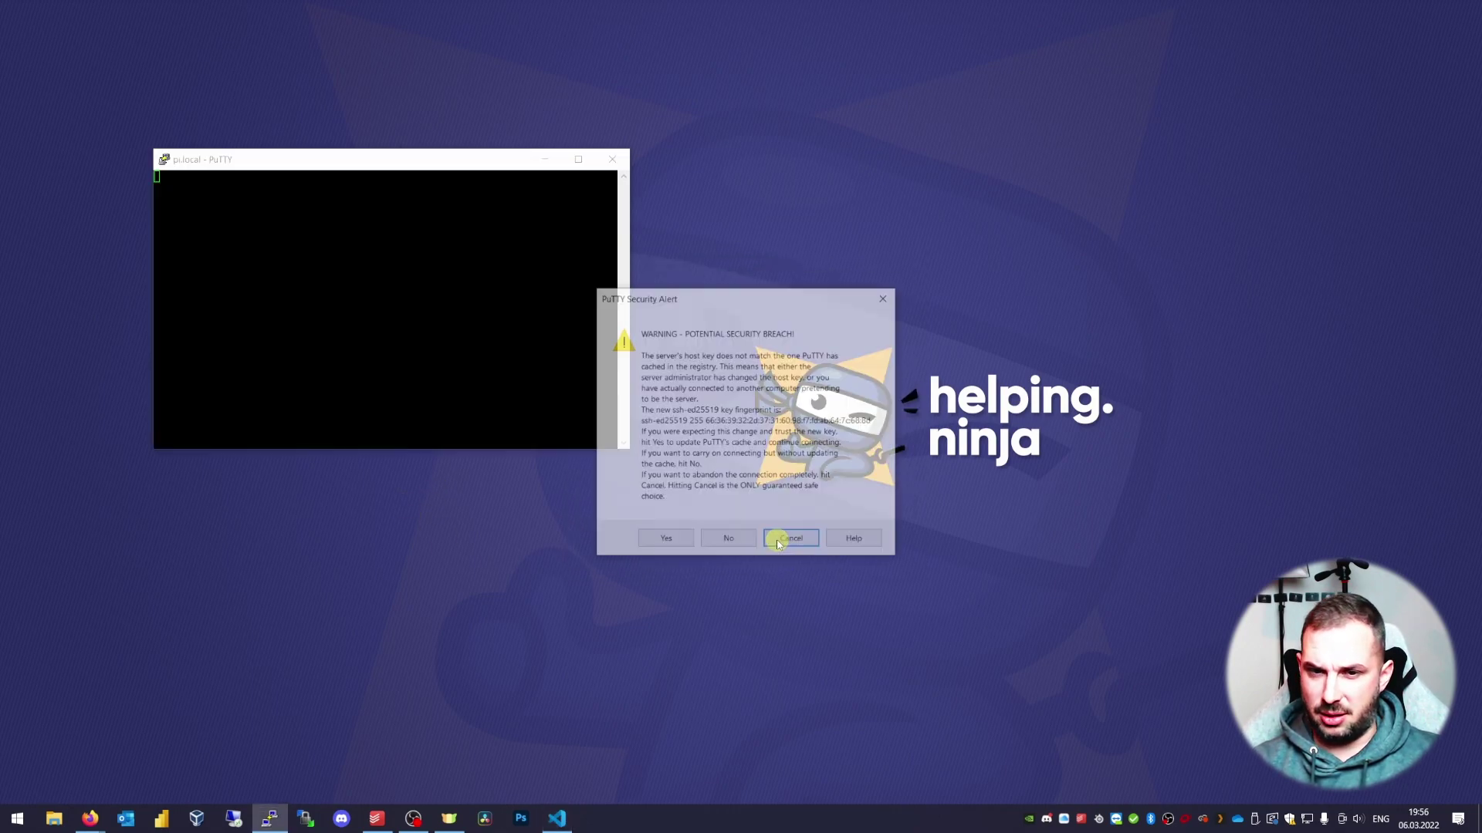
pyautogui.click(665, 543)
# Log in as user pi and maximize the terminal window
pyautogui.write('pi')
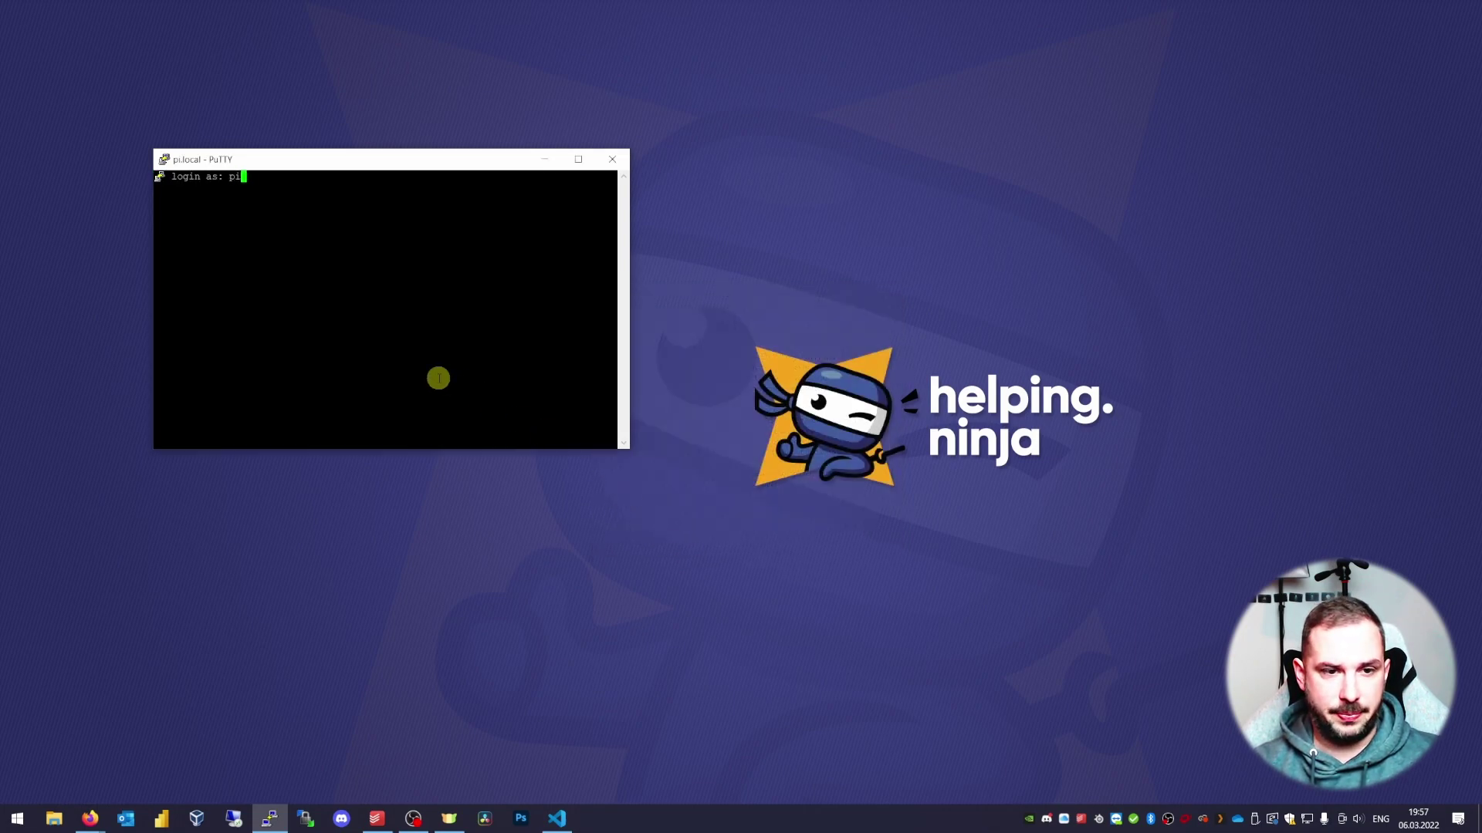
pyautogui.press('Return')
pyautogui.press('Return')
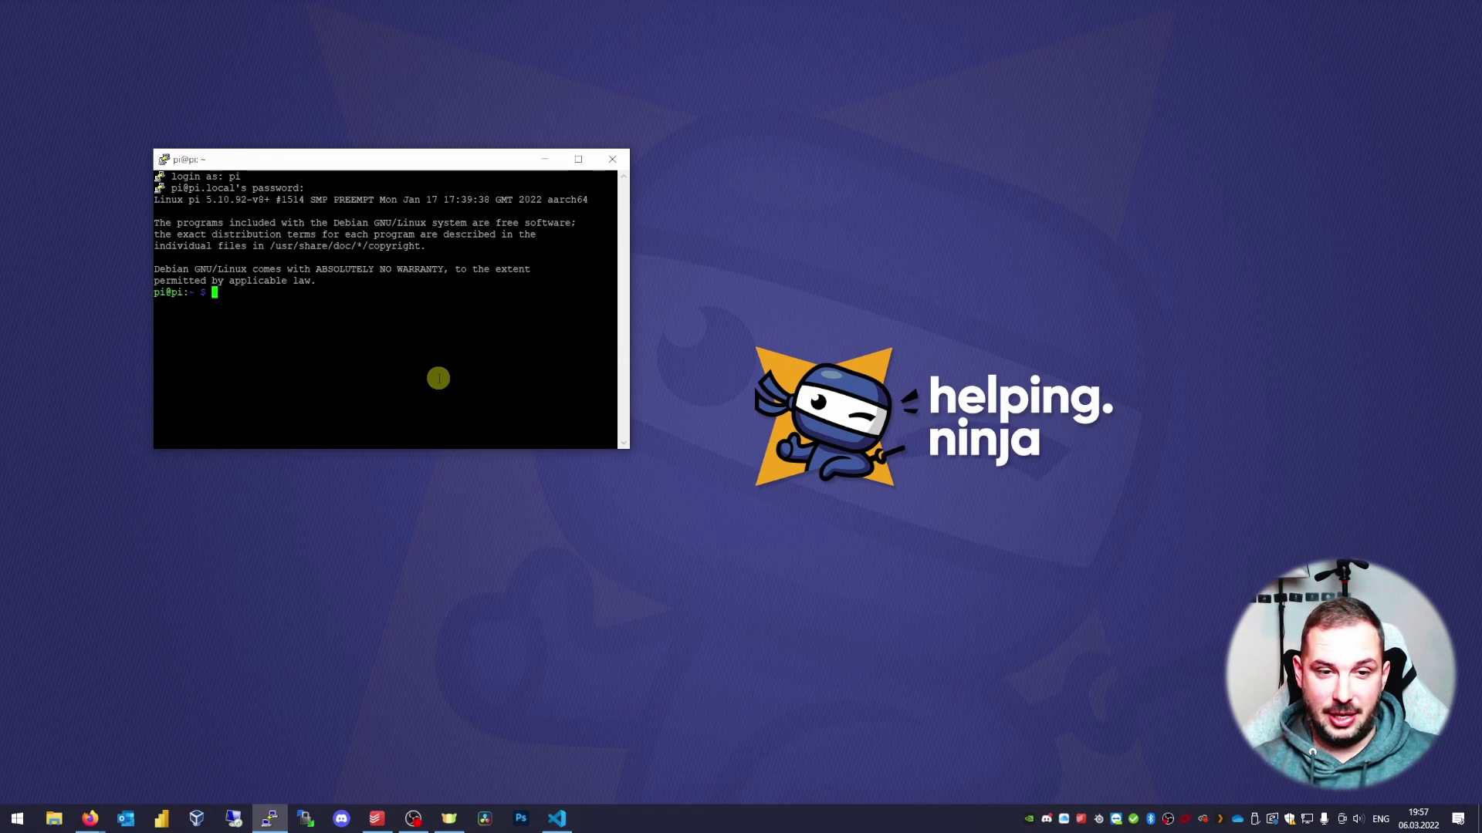
pyautogui.click(578, 159)
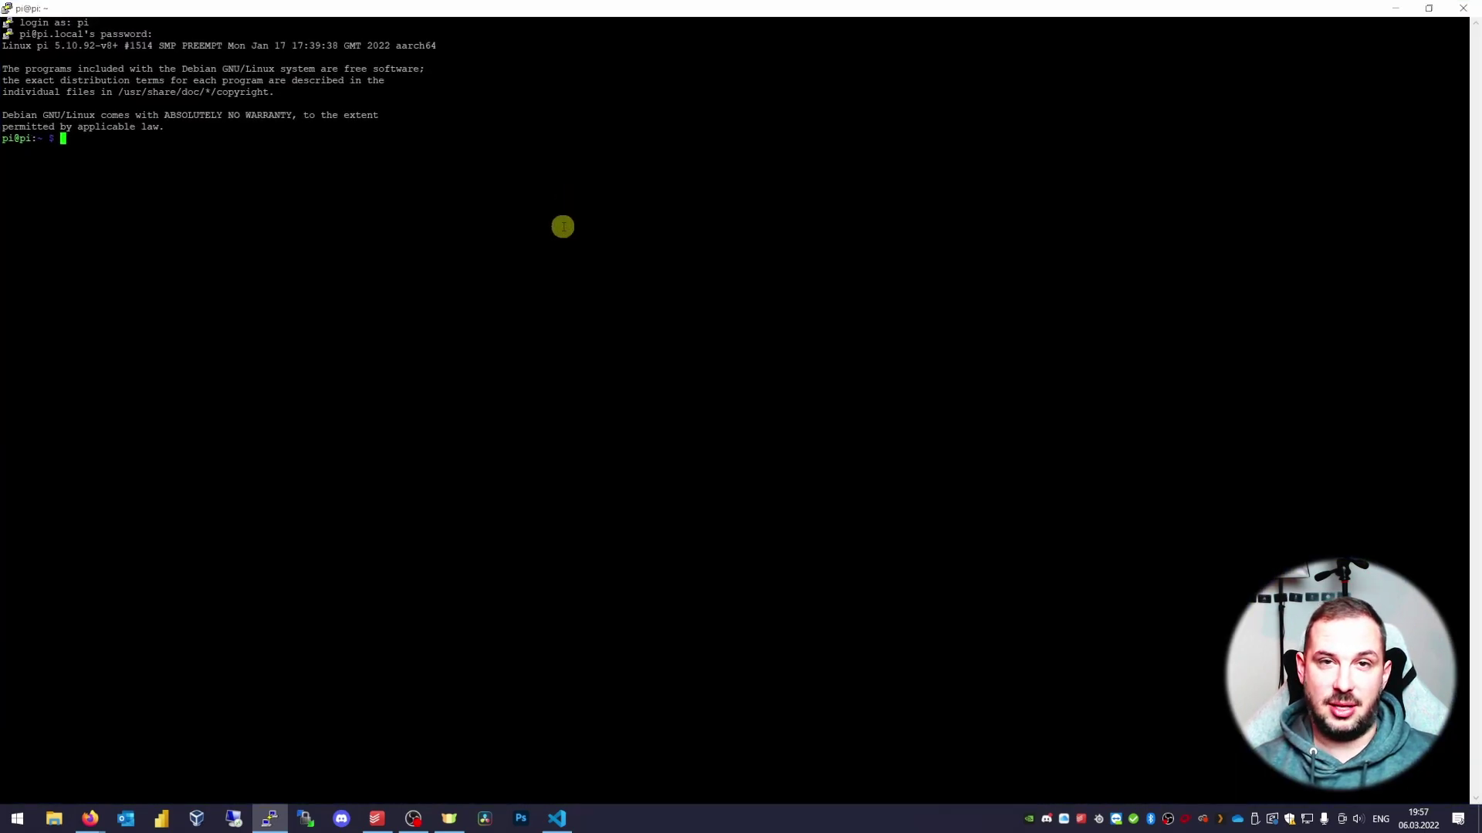